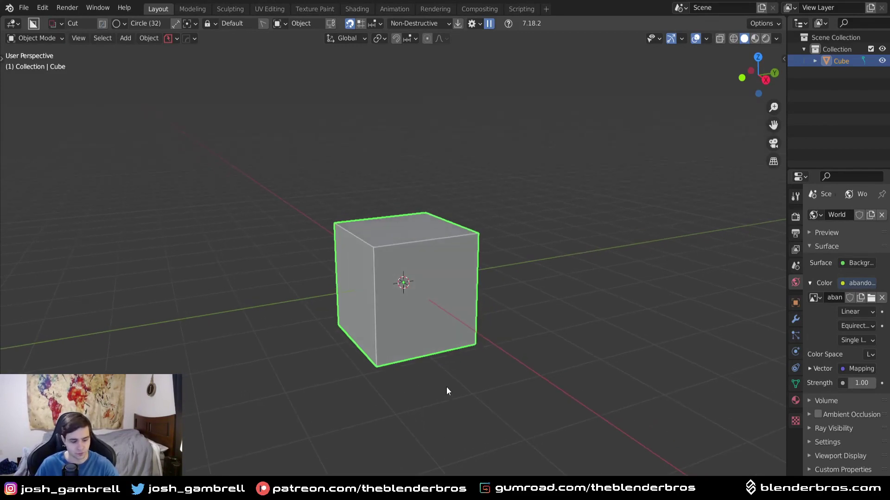
pyautogui.scroll(4, 446, 387)
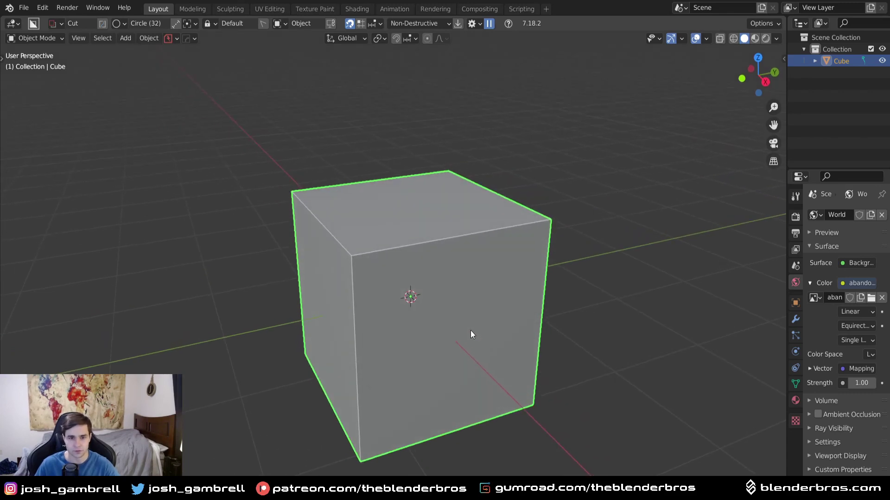
pyautogui.keyDown('shift'); pyautogui.moveTo(485, 334); pyautogui.dragTo(503, 310, button='middle'); pyautogui.keyUp('shift')
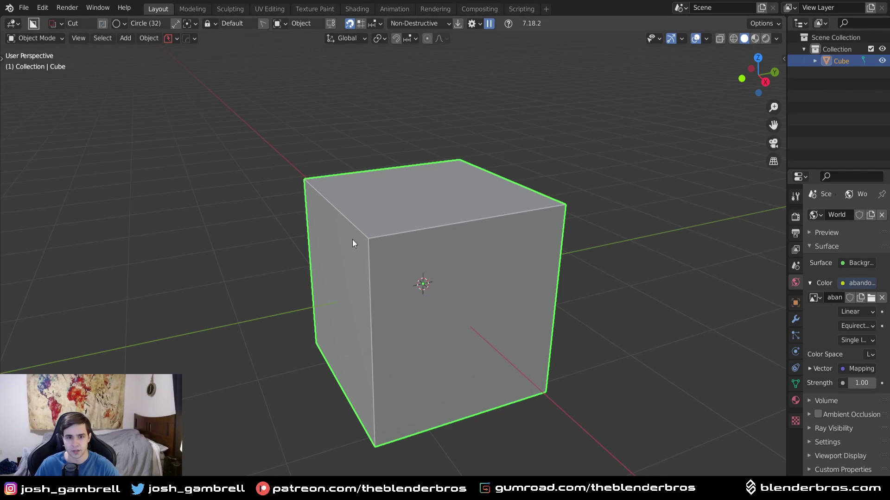
pyautogui.moveTo(353, 241); pyautogui.dragTo(452, 238, button='middle')
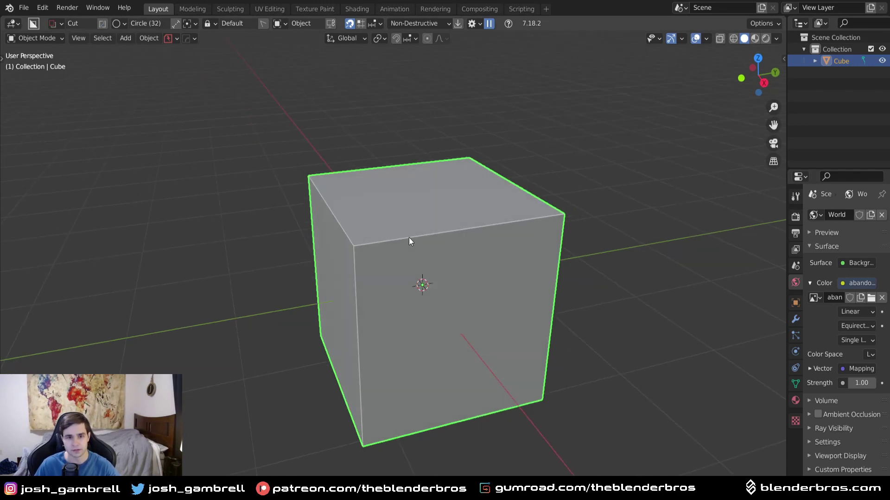
pyautogui.moveTo(403, 221); pyautogui.dragTo(354, 271)
pyautogui.press('Escape')
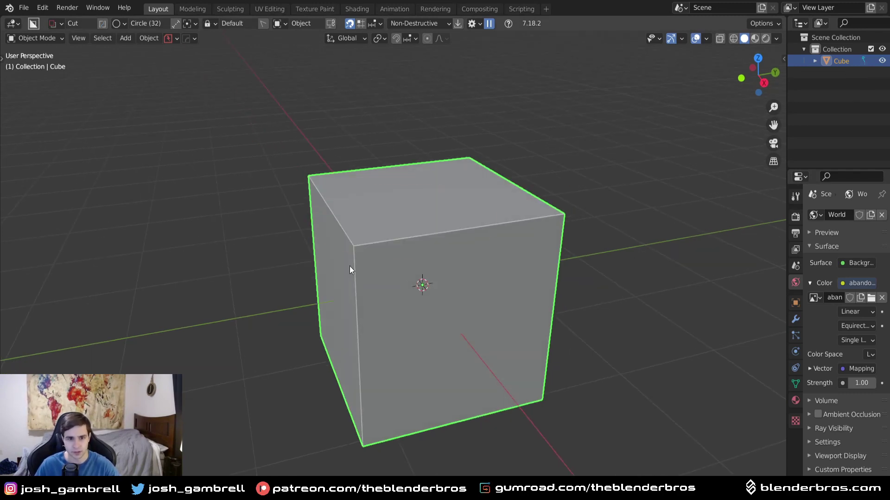
# Step: Switch the cutter shape to Box and cut a box notch down into the cube's nearest top corner
pyautogui.press('d')
pyautogui.click(365, 241)
pyautogui.moveTo(390, 216); pyautogui.dragTo(337, 292)
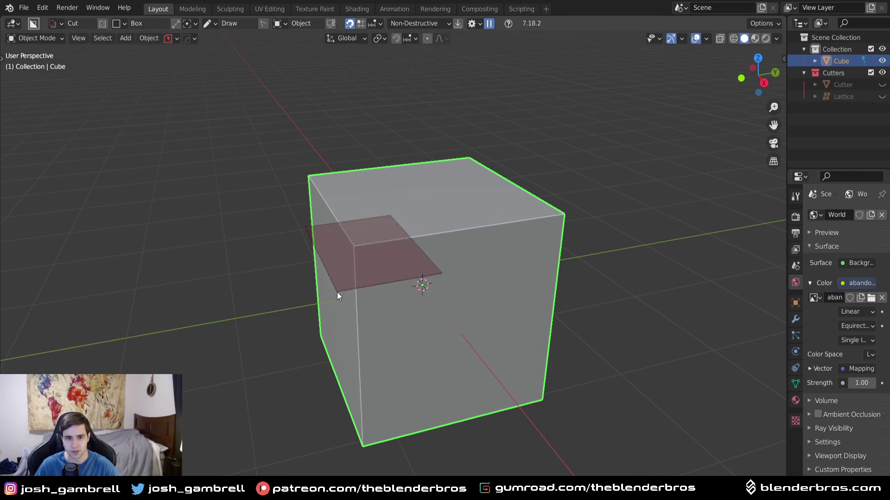
pyautogui.moveTo(343, 410); pyautogui.dragTo(347, 412)
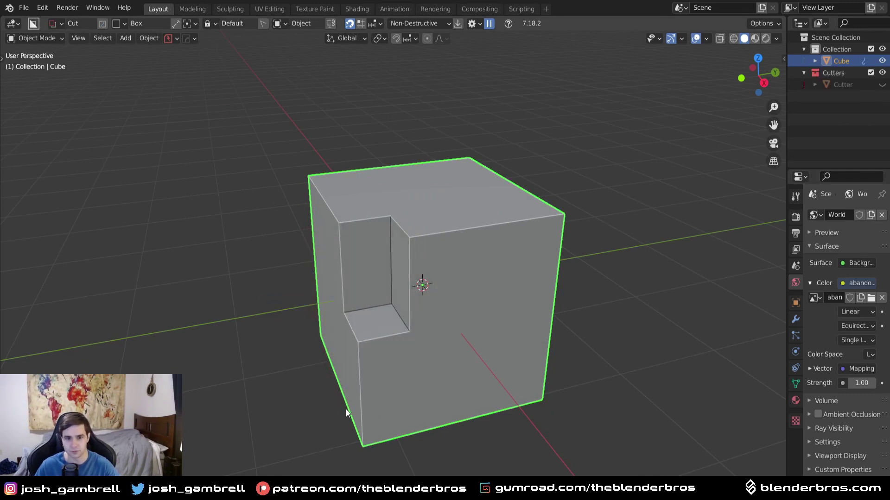
# Step: Cut a narrow slot into the cube's top and side face, and a second box notch out of another top corner
pyautogui.moveTo(347, 412); pyautogui.dragTo(375, 257, button='middle')
pyautogui.scroll(3, 427, 269)
pyautogui.moveTo(427, 268); pyautogui.dragTo(516, 204, button='middle')
pyautogui.moveTo(516, 205)
pyautogui.mouseDown()
pyautogui.moveTo(632, 284)
pyautogui.moveTo(612, 298)
pyautogui.moveTo(605, 422)
pyautogui.mouseUp()
pyautogui.moveTo(605, 423); pyautogui.dragTo(382, 172, button='middle')
pyautogui.moveTo(383, 171)
pyautogui.mouseDown()
pyautogui.moveTo(200, 95)
pyautogui.moveTo(145, 113)
pyautogui.moveTo(155, 199)
pyautogui.mouseUp()
# Step: Reveal the first notch's cutter object in the viewport and try moving it freely
pyautogui.scroll(-4, 382, 230)
pyautogui.moveTo(382, 229); pyautogui.dragTo(341, 207, button='middle')
pyautogui.scroll(2, 395, 213)
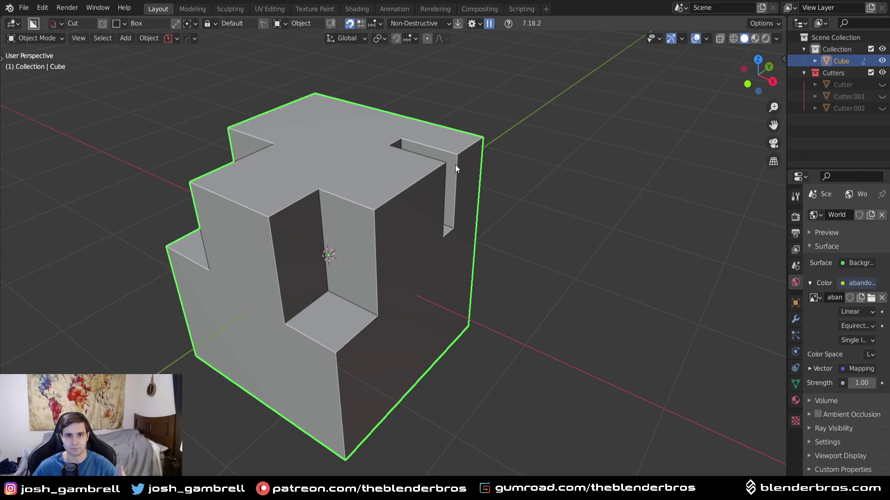
pyautogui.press('q')
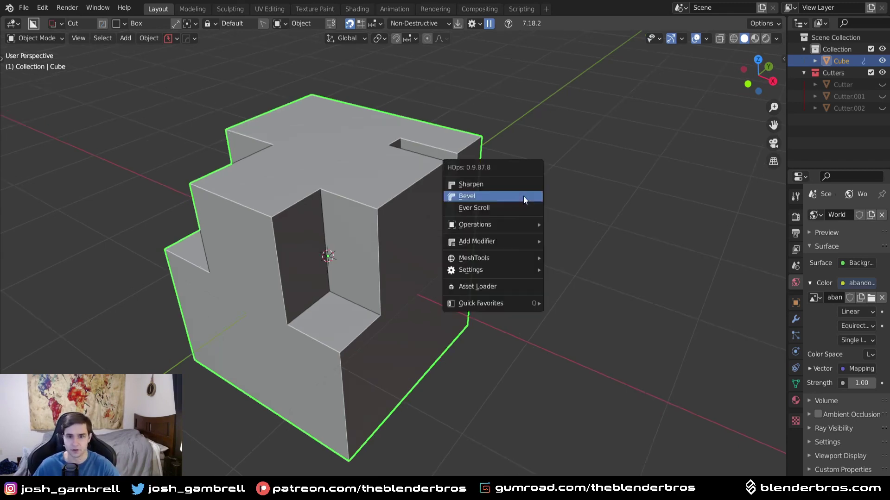
pyautogui.click(520, 205)
pyautogui.click(882, 84)
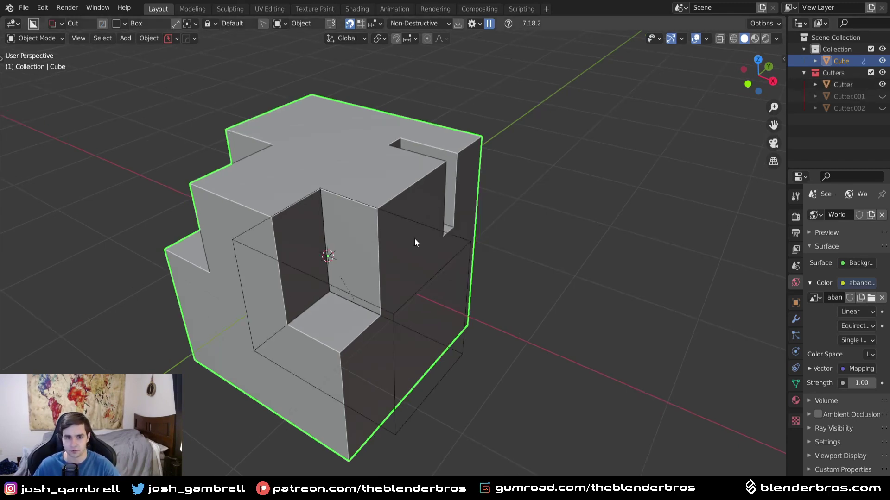
pyautogui.click(374, 306)
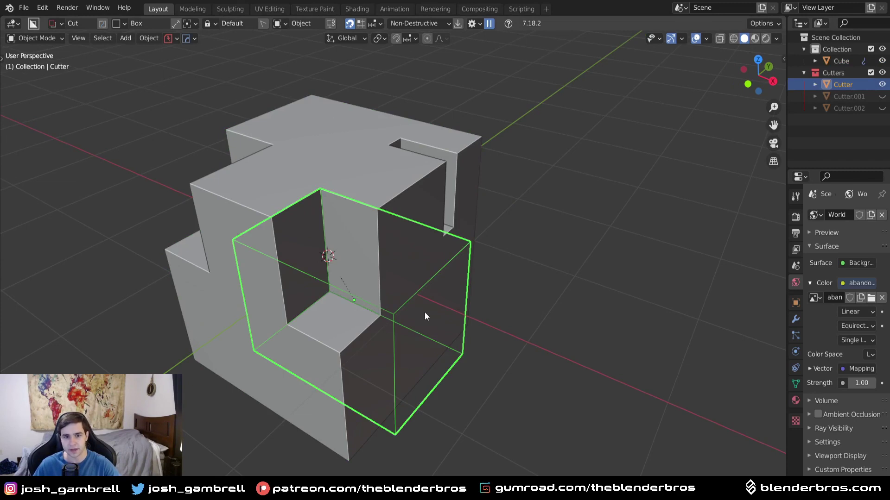
pyautogui.press('g')
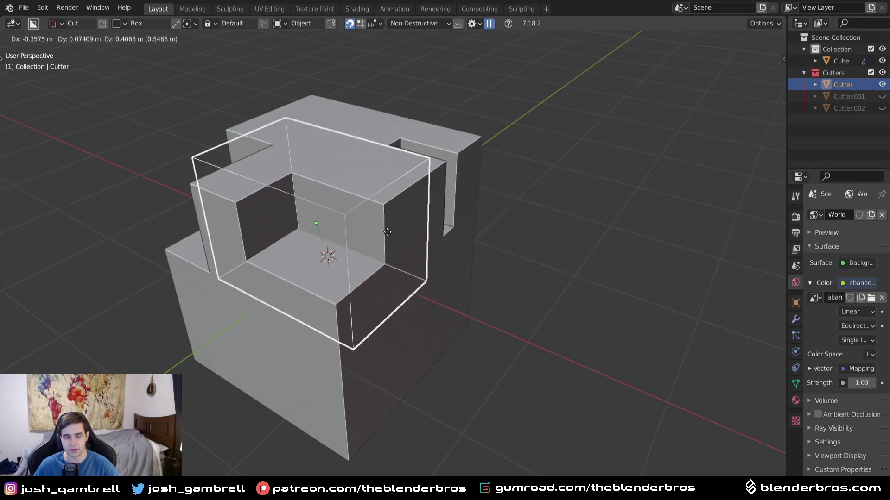
pyautogui.click(402, 235)
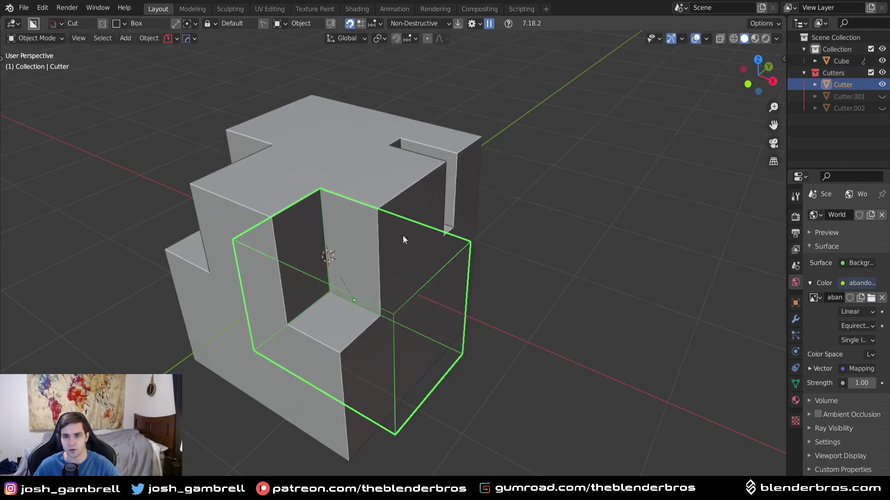
# Step: Reveal Cutter.001 of the narrow slot in the viewport and try moving it freely
pyautogui.click(882, 96)
pyautogui.click(475, 167)
pyautogui.press('g')
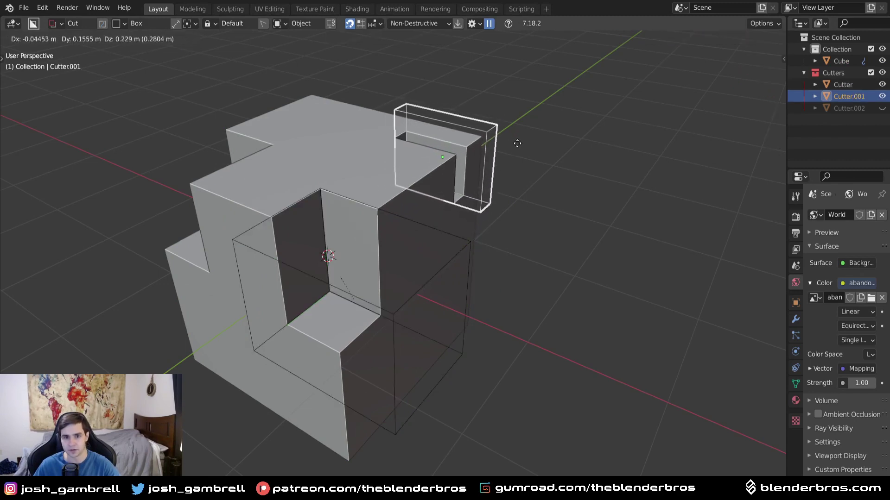
pyautogui.click(512, 177)
# Step: Reveal Cutter.002 and move it about 0.3 m, mostly upward, to reshape its corner notch
pyautogui.hotkey('alt', 'h')
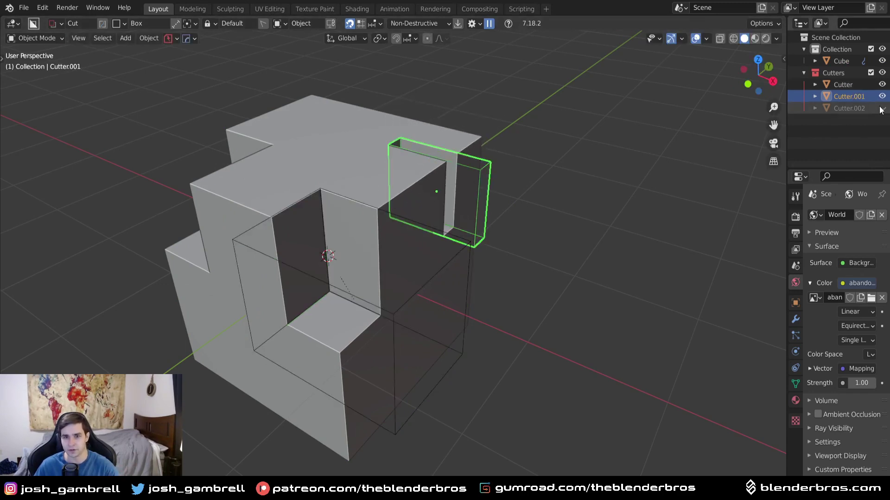
pyautogui.click(172, 192)
pyautogui.press('g')
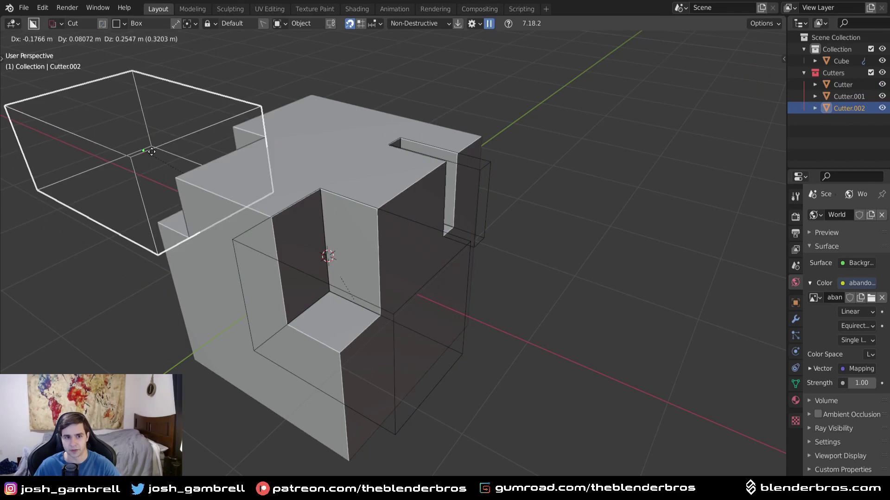
pyautogui.click(154, 156)
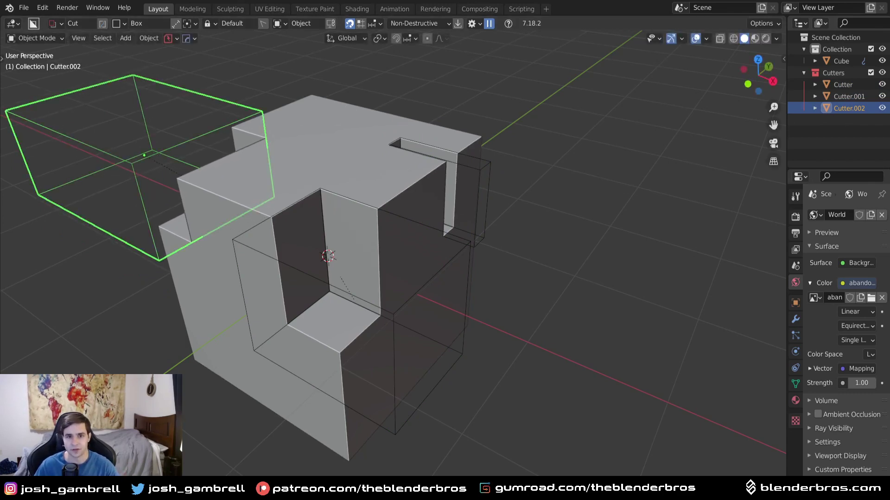
# Step: Show the cube's modifier stack and widen the properties area until the modifier names are readable
pyautogui.keyDown('shift'); pyautogui.moveTo(352, 327); pyautogui.dragTo(482, 318, button='middle'); pyautogui.keyUp('shift')
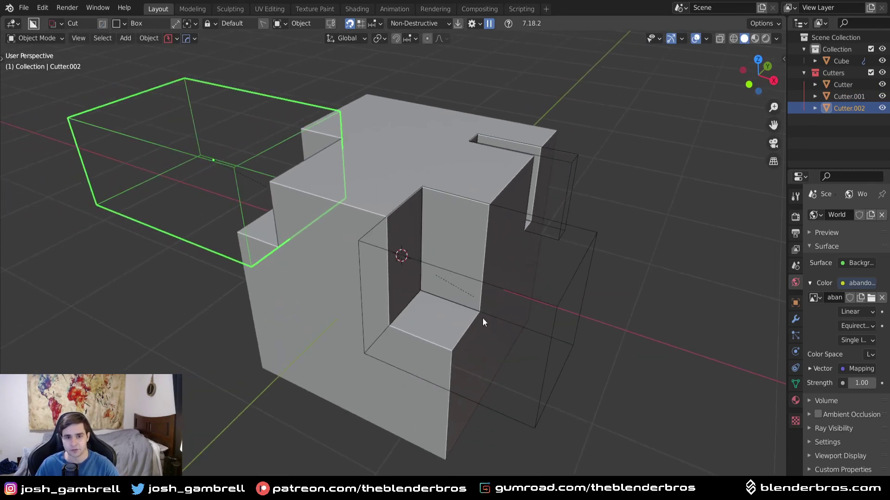
pyautogui.click(795, 318)
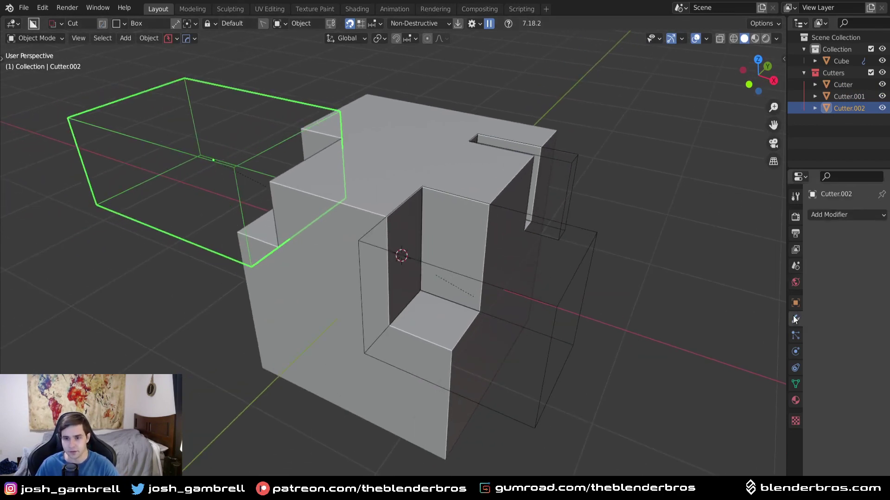
pyautogui.click(398, 197)
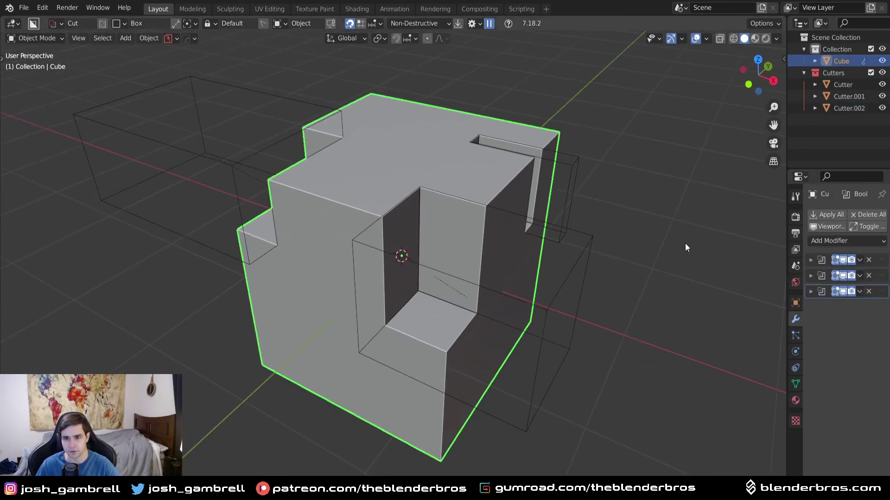
pyautogui.moveTo(788, 290); pyautogui.dragTo(684, 294)
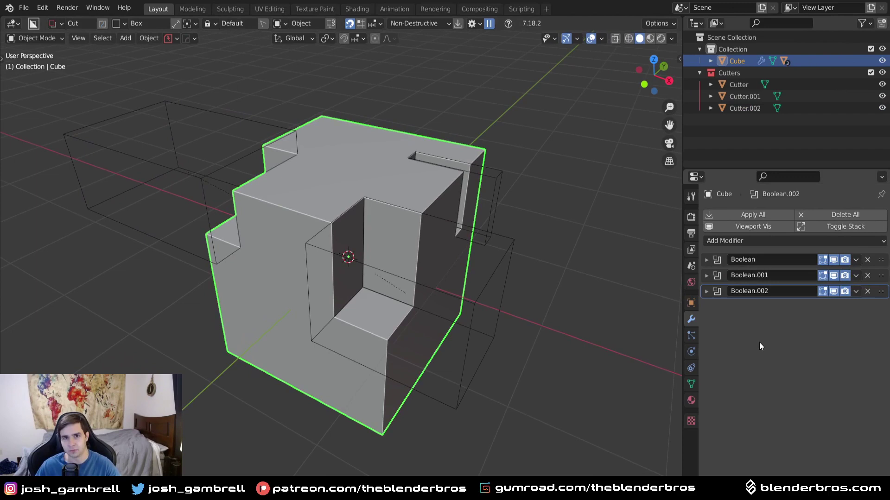
# Step: Try sliding Cutter.002 along the global Y axis across the cube's edge
pyautogui.moveTo(404, 129); pyautogui.dragTo(417, 131, button='middle')
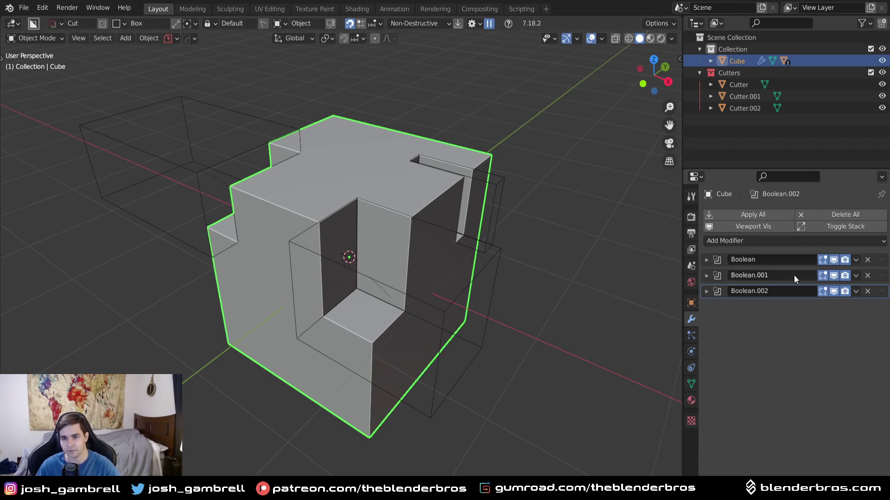
pyautogui.moveTo(442, 248); pyautogui.dragTo(491, 246, button='middle')
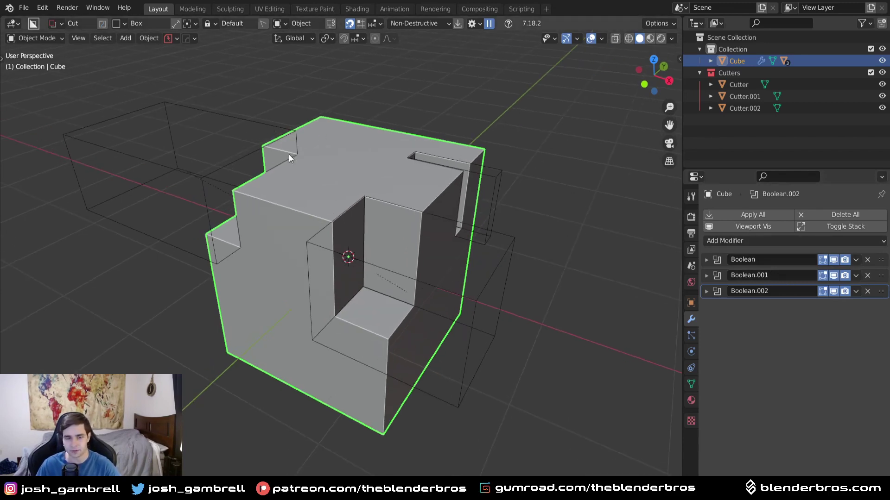
pyautogui.click(257, 119)
pyautogui.press('g')
pyautogui.press('y')
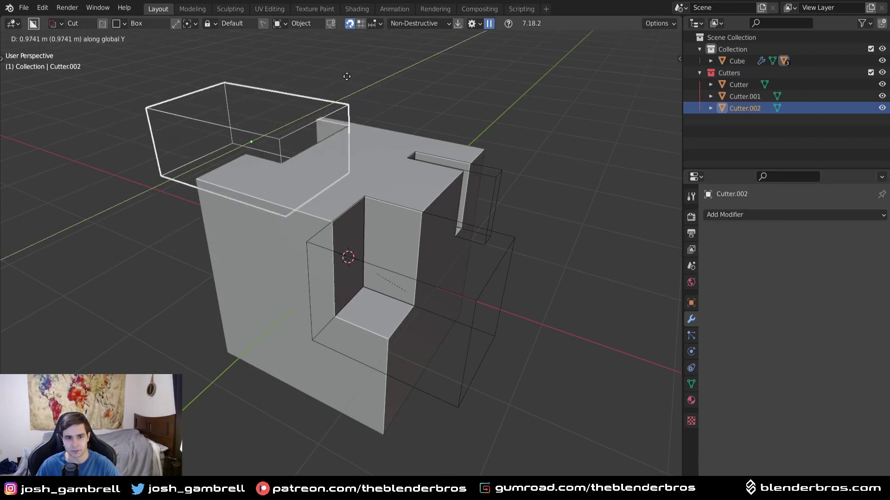
pyautogui.click(398, 184)
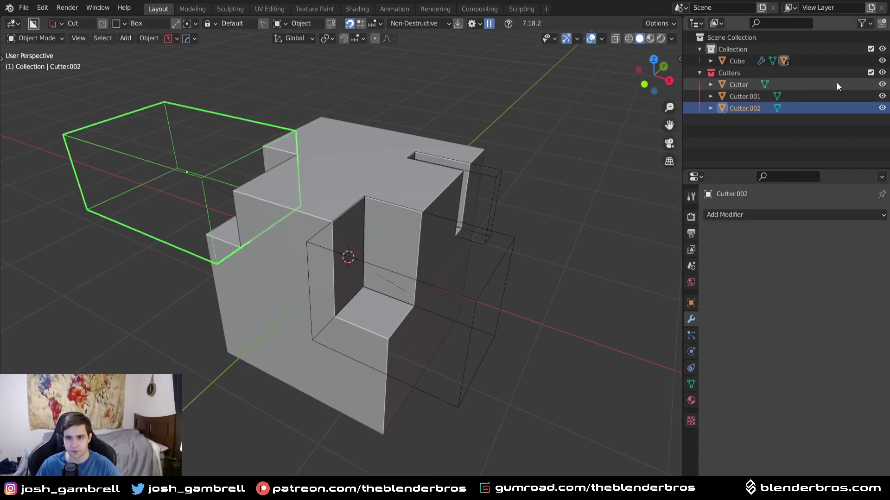
# Step: Hide the Cutters collection and apply the cube's first Boolean modifier
pyautogui.click(882, 73)
pyautogui.click(375, 187)
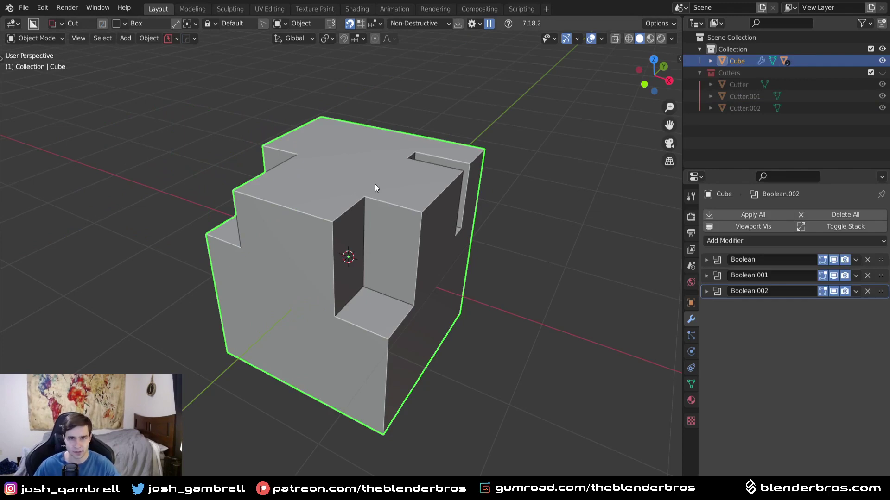
pyautogui.click(857, 261)
pyautogui.click(788, 270)
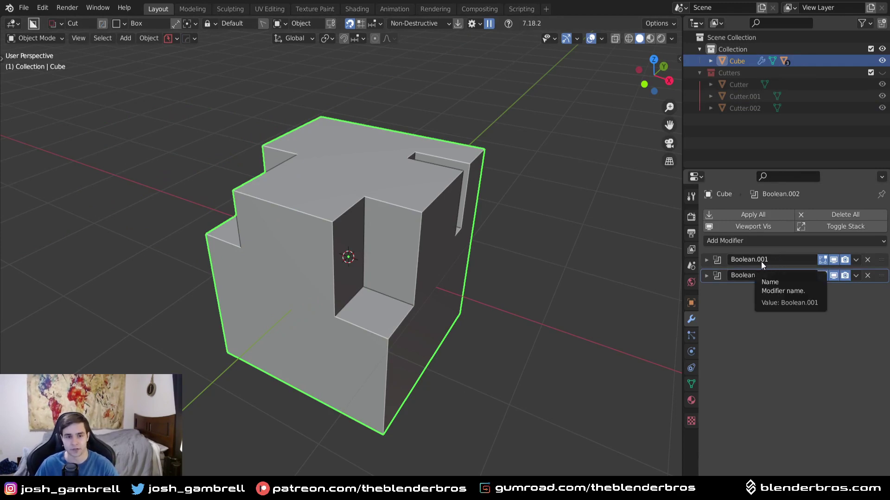
# Step: Enter Edit Mode with face selection and pick the walls and floor of the applied corner notch one by one
pyautogui.moveTo(598, 279); pyautogui.dragTo(528, 233, button='middle')
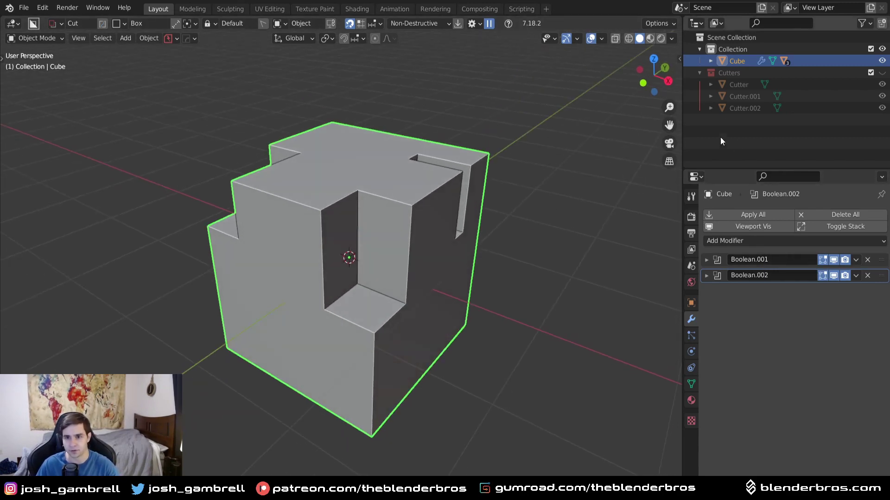
pyautogui.press('d')
pyautogui.press('Tab')
pyautogui.moveTo(353, 257); pyautogui.dragTo(347, 259, button='middle')
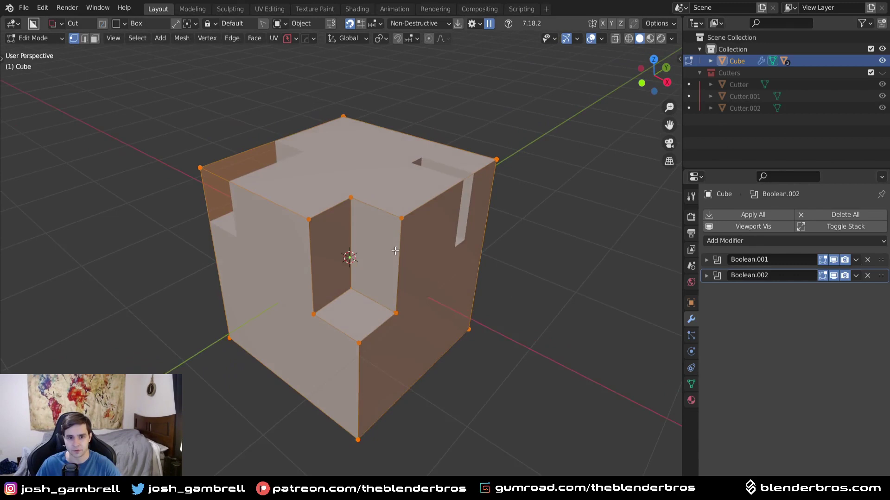
pyautogui.scroll(3, 346, 269)
pyautogui.press('3')
pyautogui.click(294, 243)
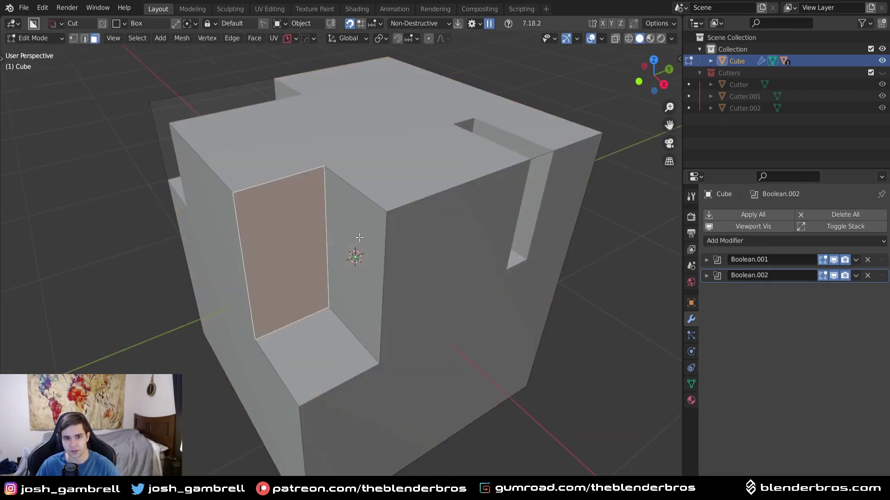
pyautogui.click(360, 238)
pyautogui.click(315, 355)
pyautogui.scroll(-3, 324, 355)
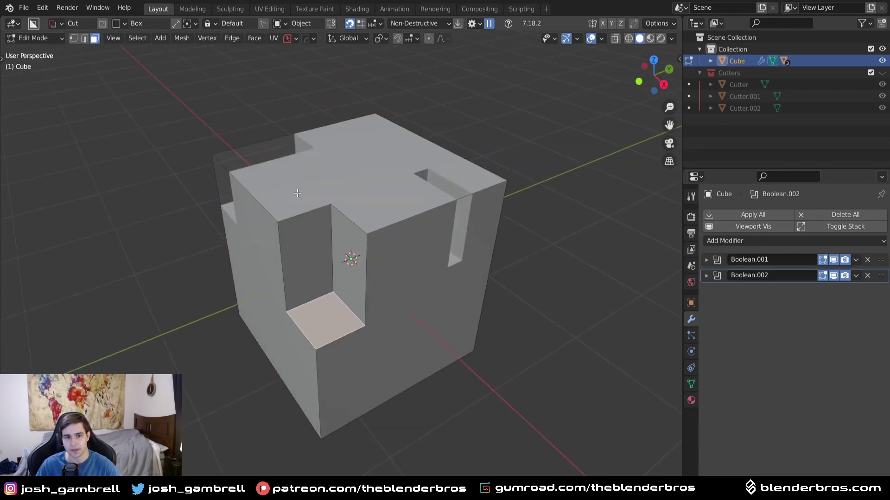
# Step: Examine the narrow slot in both Object Mode and Edit Mode to compare its unapplied Boolean with the real mesh
pyautogui.moveTo(350, 352); pyautogui.dragTo(304, 251, button='middle')
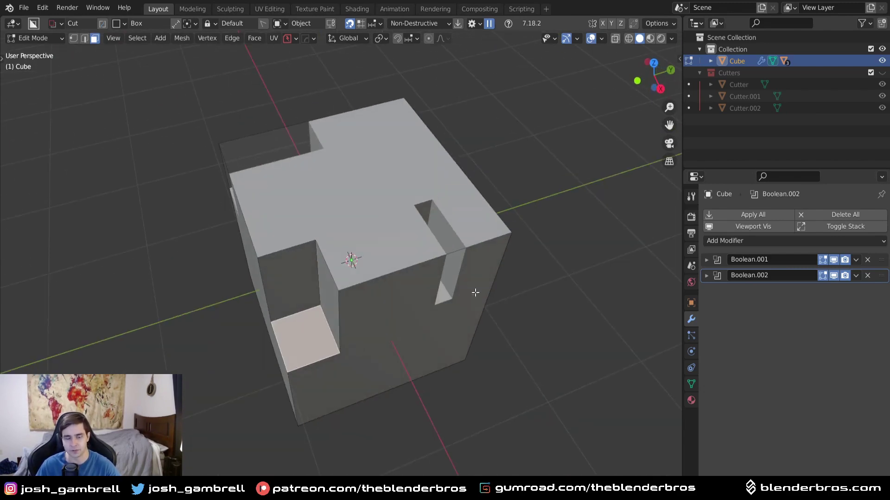
pyautogui.moveTo(448, 273); pyautogui.dragTo(447, 306, button='middle')
pyautogui.scroll(4, 446, 318)
pyautogui.press('Tab')
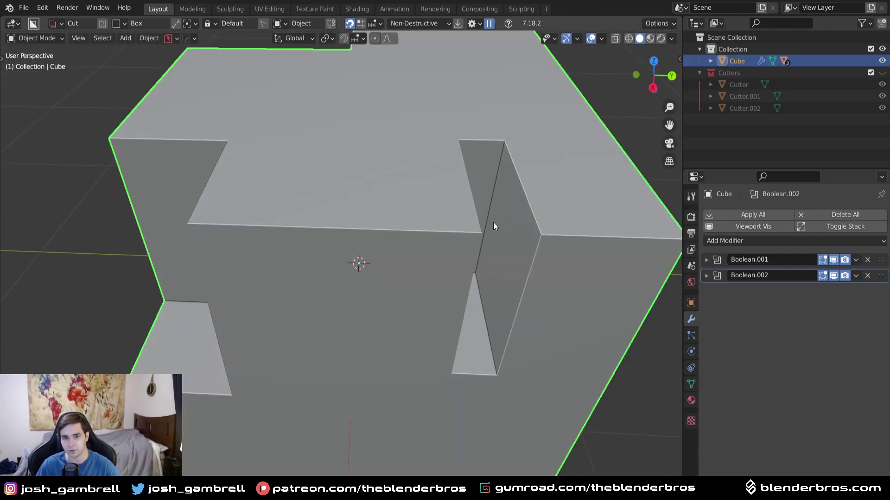
pyautogui.scroll(-4, 455, 233)
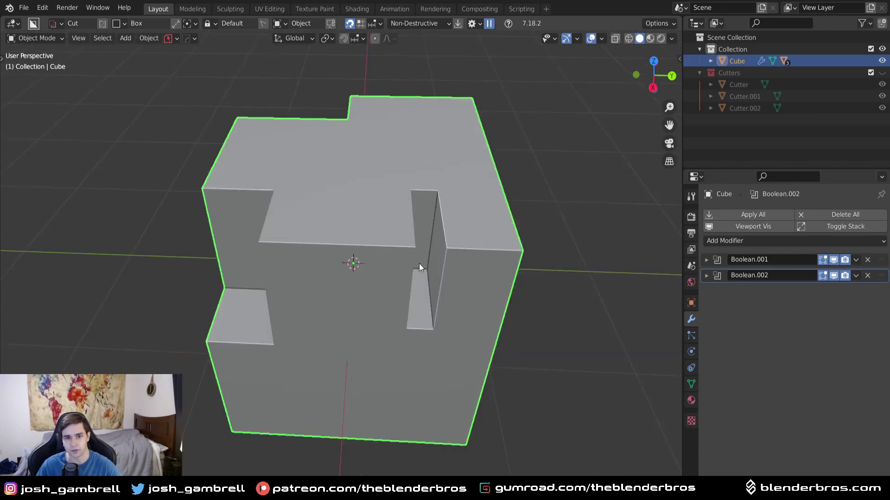
pyautogui.press('Tab')
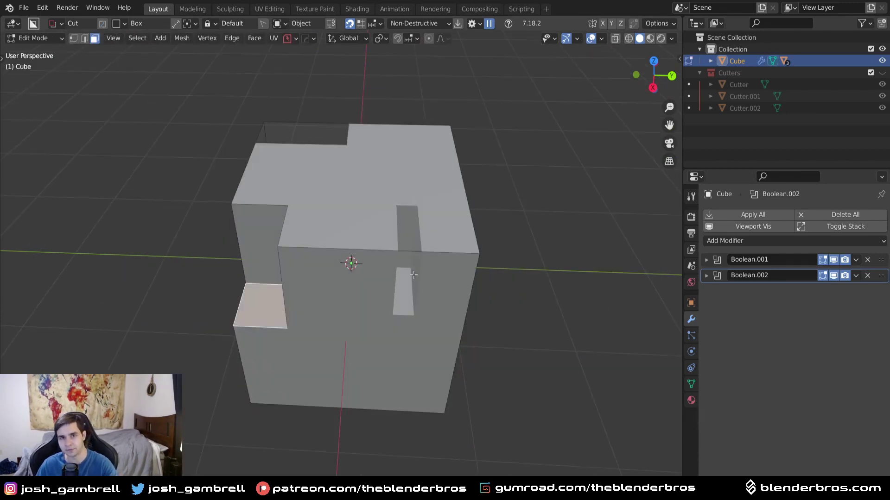
pyautogui.moveTo(435, 289); pyautogui.dragTo(478, 299, button='middle')
pyautogui.press('Tab')
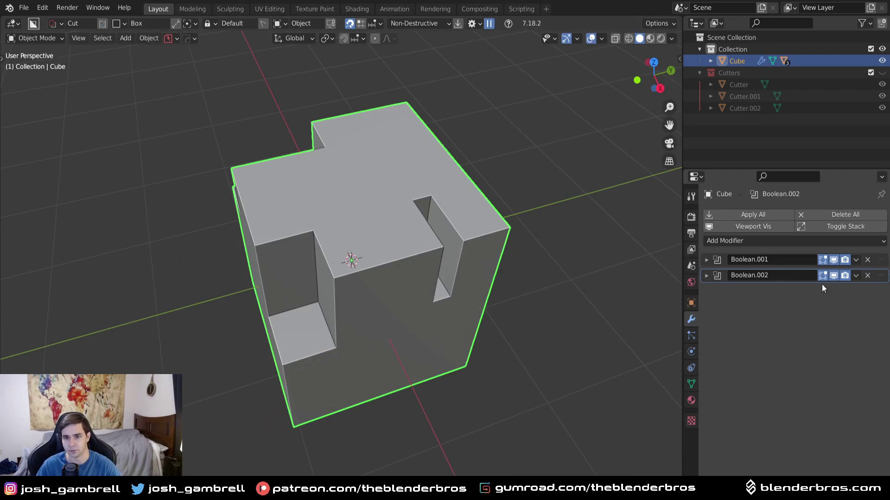
# Step: Apply the cube's two remaining Boolean modifiers, Boolean.001 and Boolean.002
pyautogui.click(856, 260)
pyautogui.click(842, 273)
pyautogui.click(856, 260)
pyautogui.click(848, 273)
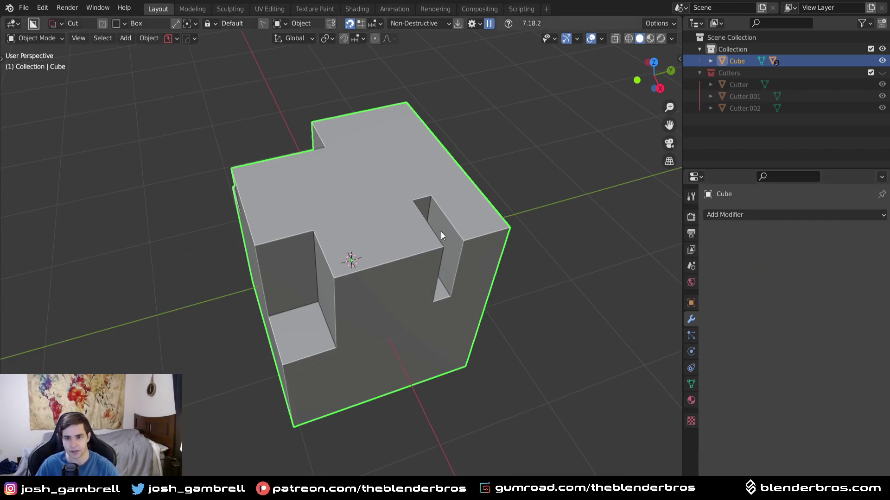
# Step: Examine the cube's vertices in Edit Mode with nothing selected to see the applied cuts as real geometry
pyautogui.moveTo(390, 274); pyautogui.dragTo(272, 261, button='middle')
pyautogui.press('Tab')
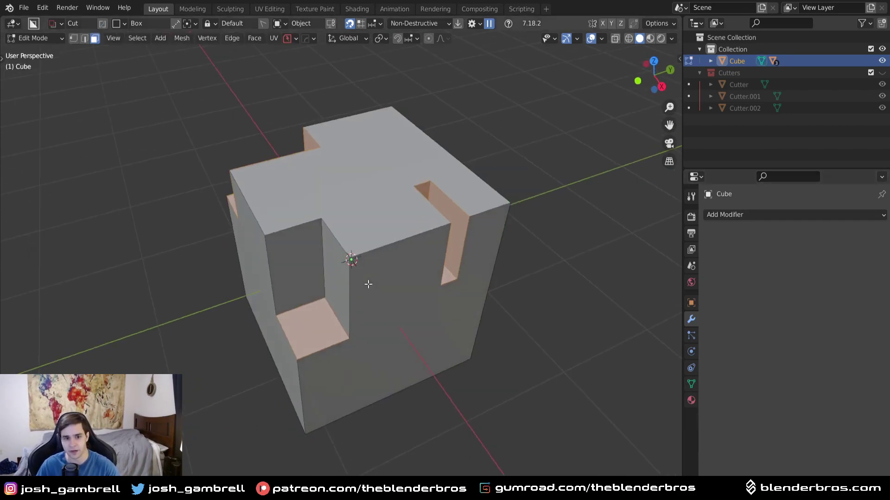
pyautogui.hotkey('alt', 'a')
pyautogui.press('1')
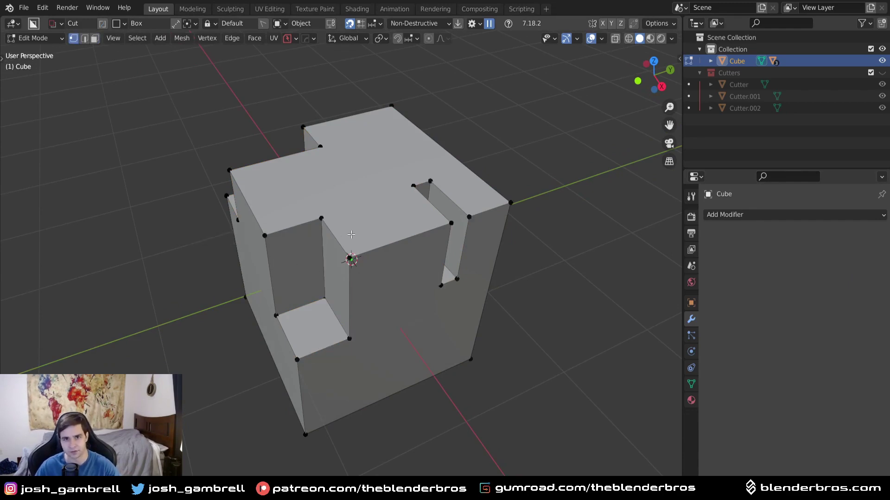
pyautogui.moveTo(351, 235); pyautogui.dragTo(516, 391, button='middle')
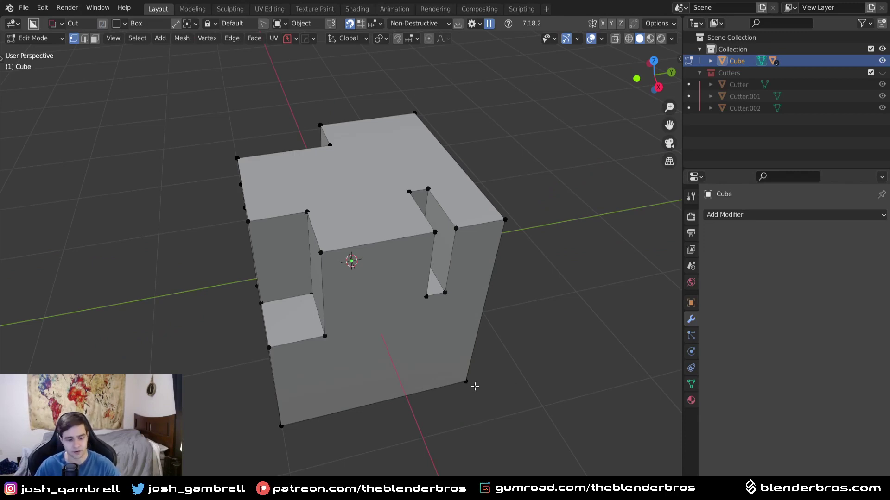
pyautogui.press('Tab')
pyautogui.moveTo(403, 285); pyautogui.dragTo(402, 271, button='middle')
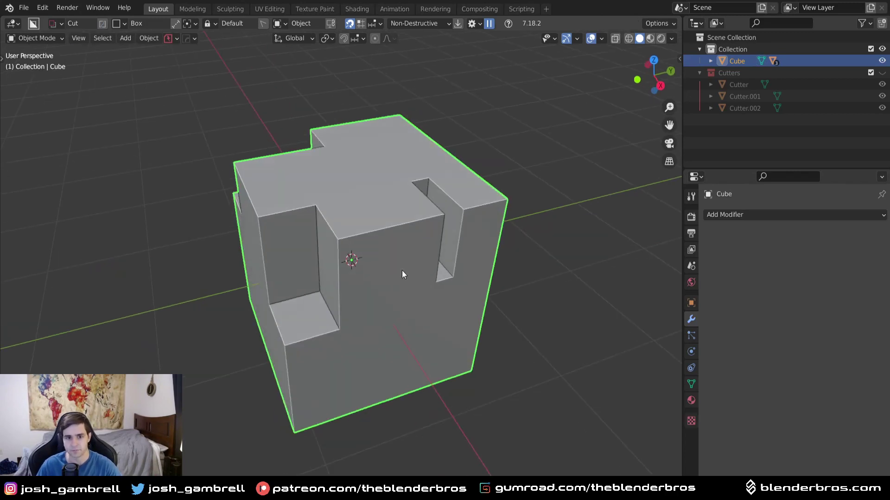
pyautogui.moveTo(350, 221); pyautogui.dragTo(378, 216)
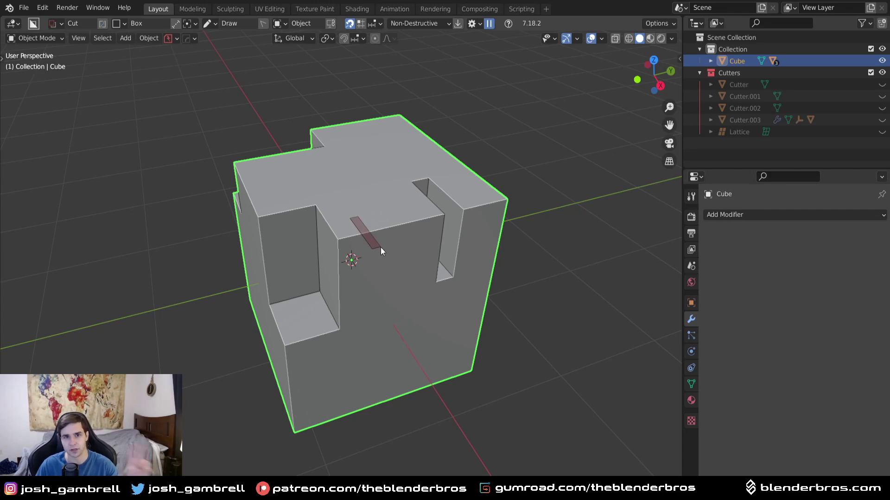
pyautogui.moveTo(381, 249); pyautogui.dragTo(383, 249)
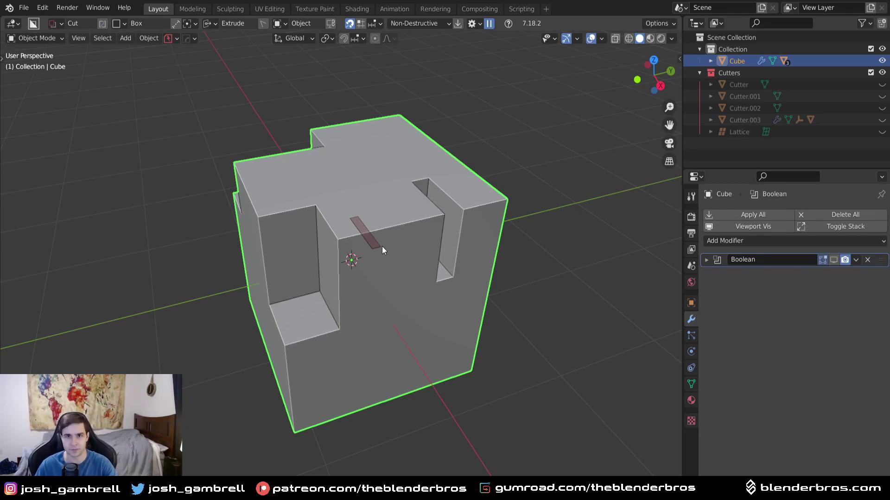
pyautogui.hotkey('ctrl', 'a')
# Step: Try moving the two walls and floor of the corner notch together in the horizontal plane with global Z locked
pyautogui.press('Tab')
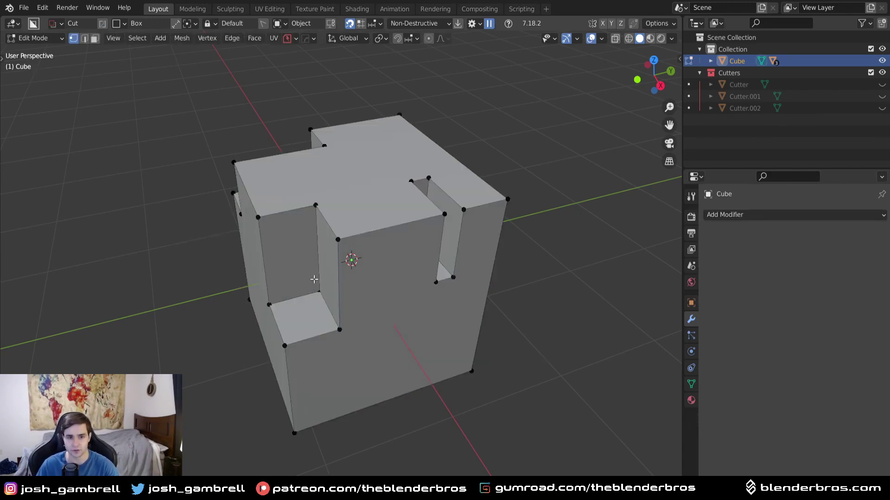
pyautogui.moveTo(302, 278); pyautogui.dragTo(407, 327, button='middle')
pyautogui.press('3')
pyautogui.click(316, 274)
pyautogui.keyDown('shift'); pyautogui.click(336, 268); pyautogui.keyUp('shift')
pyautogui.keyDown('shift'); pyautogui.click(324, 330); pyautogui.keyUp('shift')
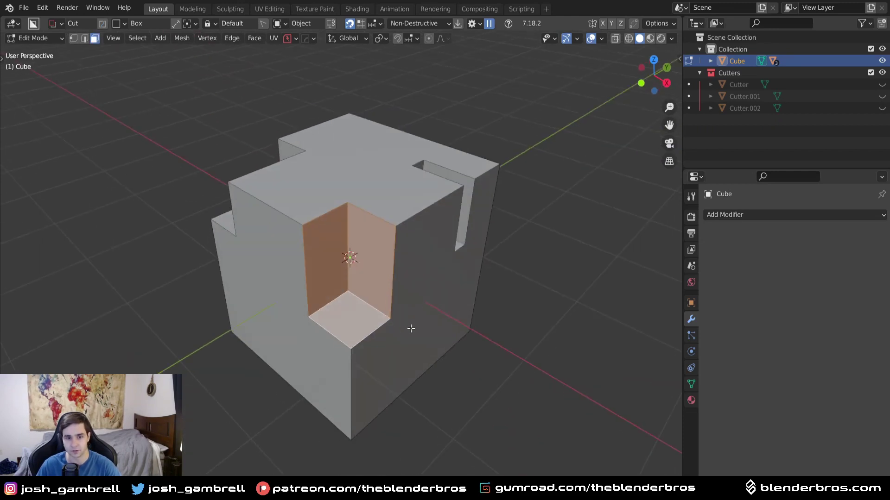
pyautogui.press('g')
pyautogui.hotkey('shift', 'z')
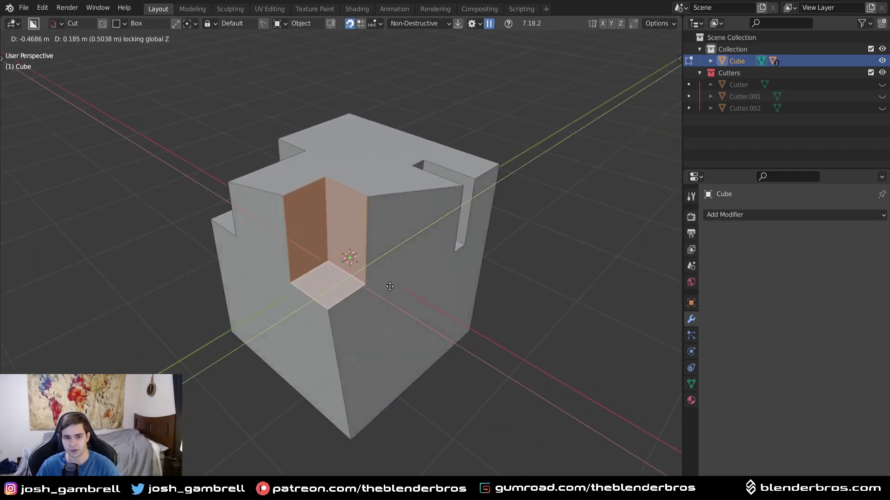
pyautogui.click(367, 310)
pyautogui.press('Tab')
# Step: Cut a new narrow box slot into the cube's top front edge, between the corner notch and the existing slot
pyautogui.moveTo(446, 204); pyautogui.dragTo(396, 261, button='middle')
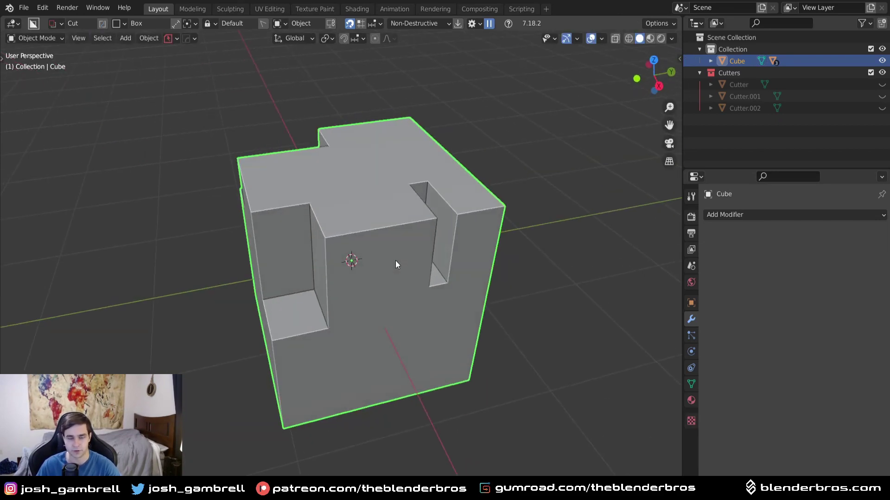
pyautogui.hotkey('alt', 'a')
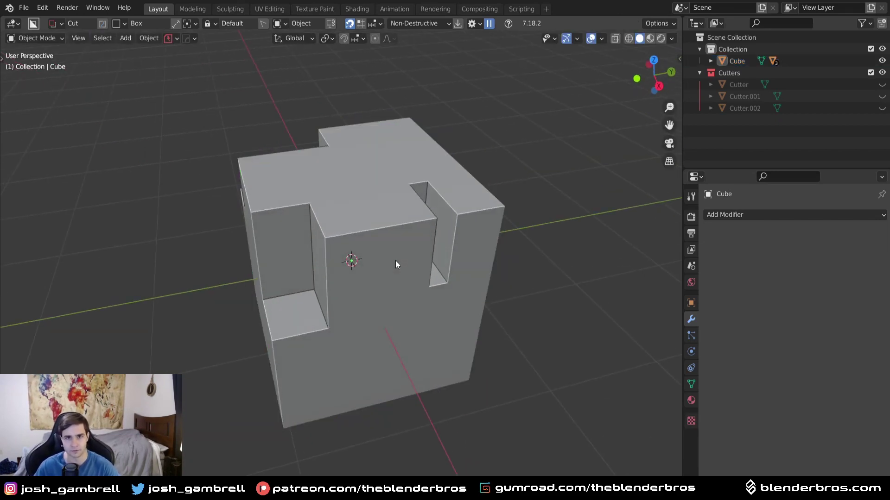
pyautogui.scroll(2, 348, 213)
pyautogui.click(357, 212)
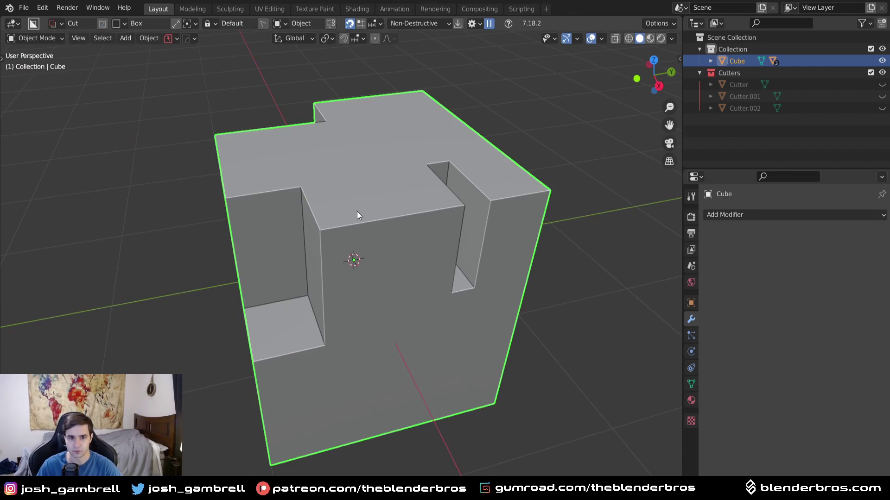
pyautogui.moveTo(338, 194)
pyautogui.mouseDown()
pyautogui.moveTo(382, 218)
pyautogui.moveTo(380, 249)
pyautogui.mouseUp()
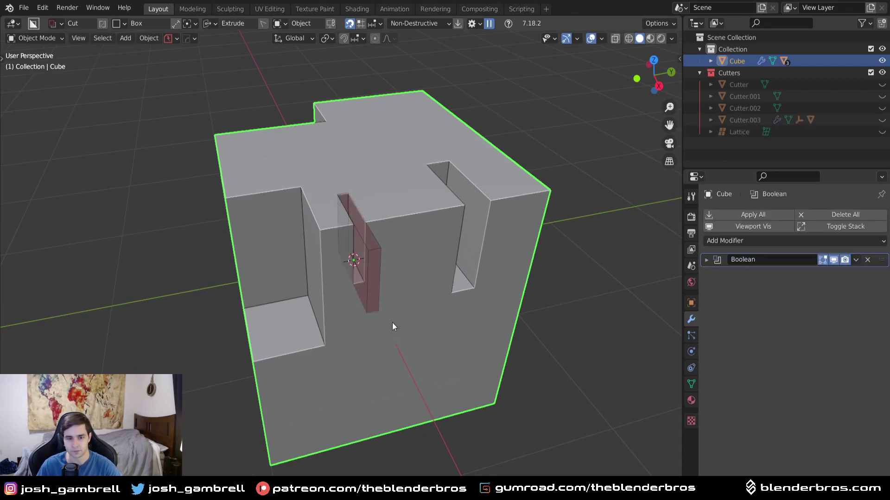
pyautogui.click(379, 300)
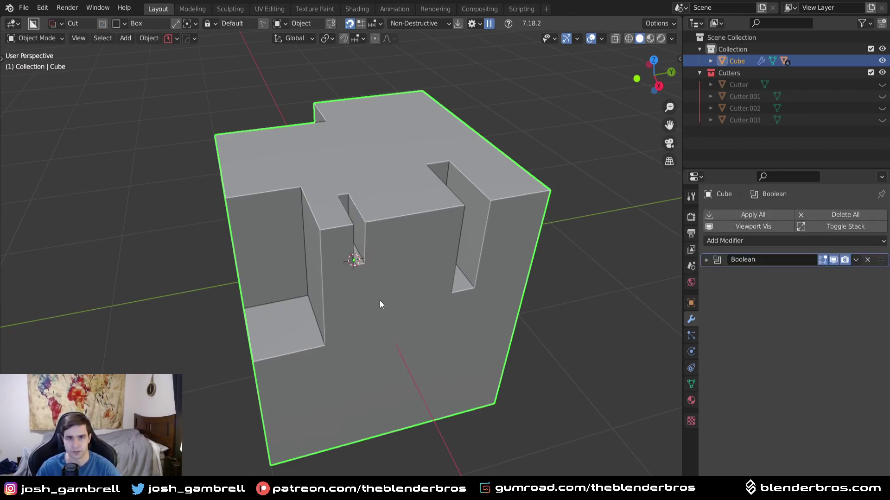
# Step: Examine the new slot in Object Mode and Edit Mode to compare its live Boolean with the applied cuts
pyautogui.moveTo(386, 300); pyautogui.dragTo(415, 242, button='middle')
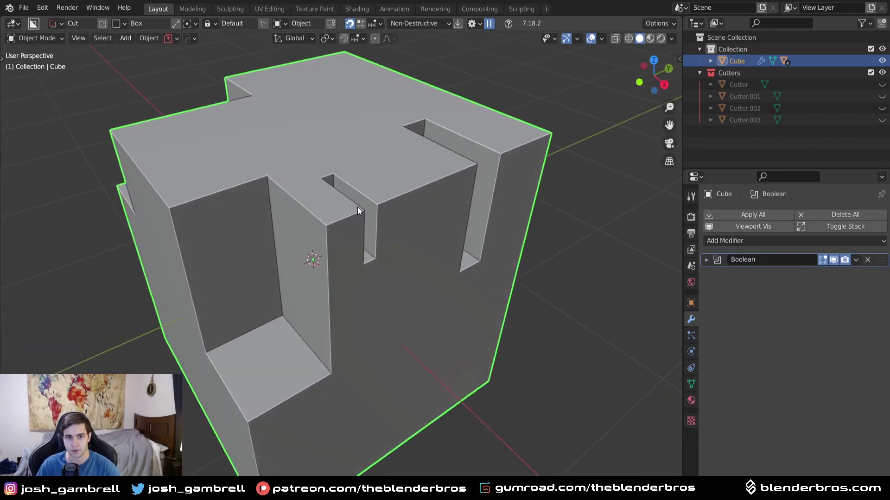
pyautogui.moveTo(357, 207); pyautogui.dragTo(347, 229, button='middle')
pyautogui.press('Tab')
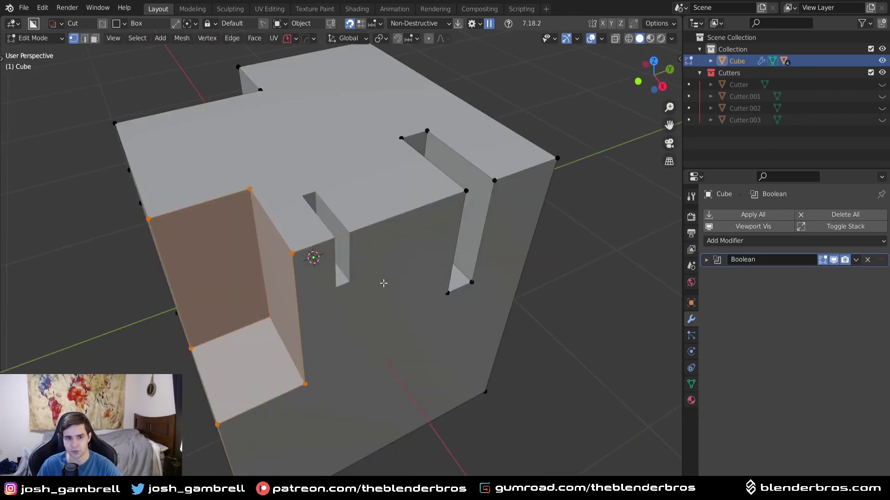
pyautogui.moveTo(383, 281); pyautogui.dragTo(387, 280, button='middle')
pyautogui.hotkey('alt', 'a')
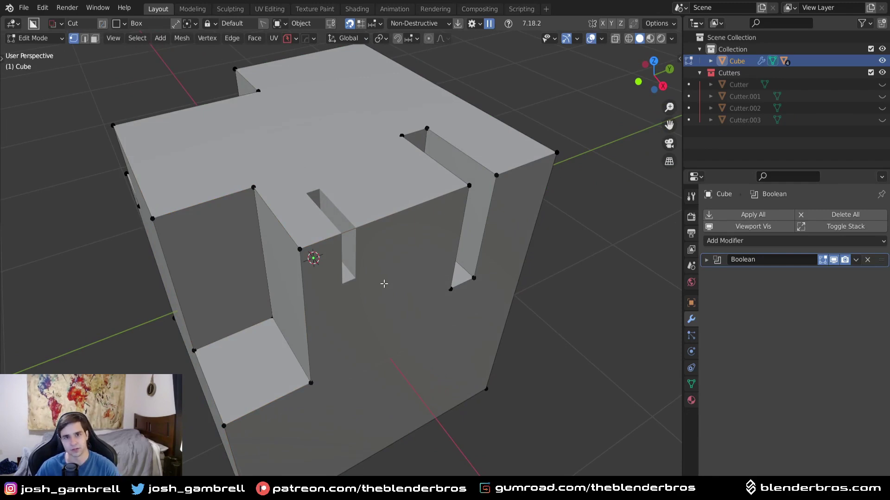
pyautogui.press('Tab')
pyautogui.moveTo(383, 283); pyautogui.dragTo(399, 220, button='middle')
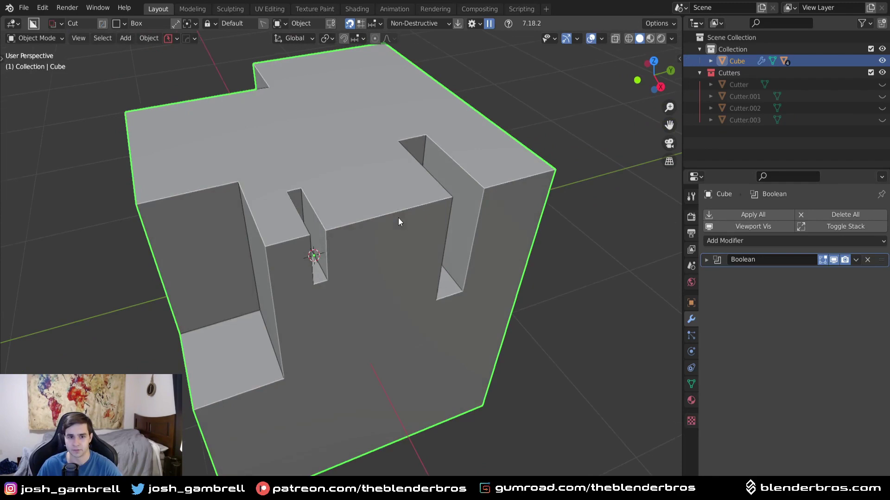
# Step: Bring up the new slot's Cutter.003 and scale it uniformly to over twice its size, then hide the cutters
pyautogui.press('q')
pyautogui.click(393, 233)
pyautogui.press('s')
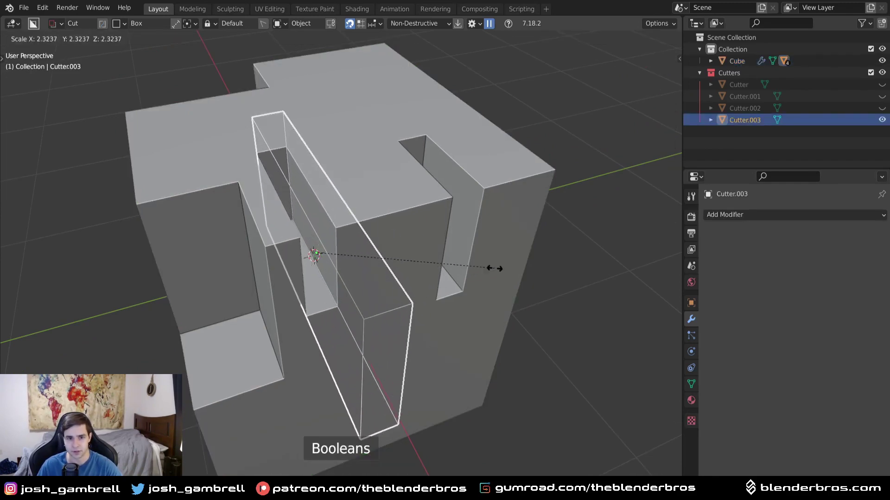
pyautogui.click(378, 241)
pyautogui.click(378, 230)
# Step: Examine the enlarged slot in Edit Mode from several angles, checking the Boolean modifier's Edit Mode display against the real mesh
pyautogui.press('Tab')
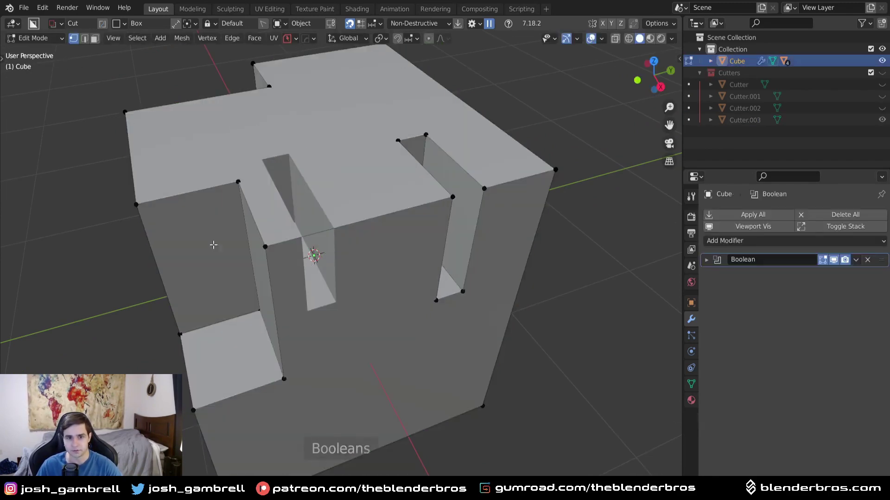
pyautogui.moveTo(384, 258); pyautogui.dragTo(318, 257, button='middle')
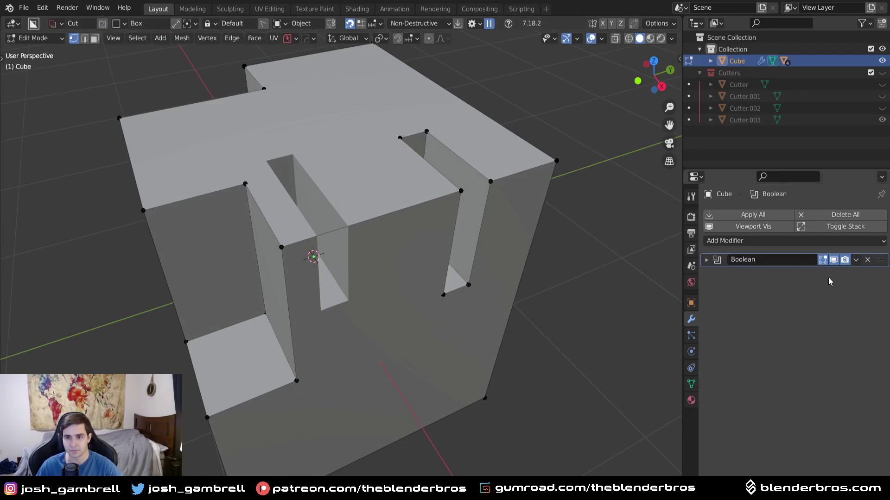
pyautogui.moveTo(520, 238); pyautogui.dragTo(509, 239, button='middle')
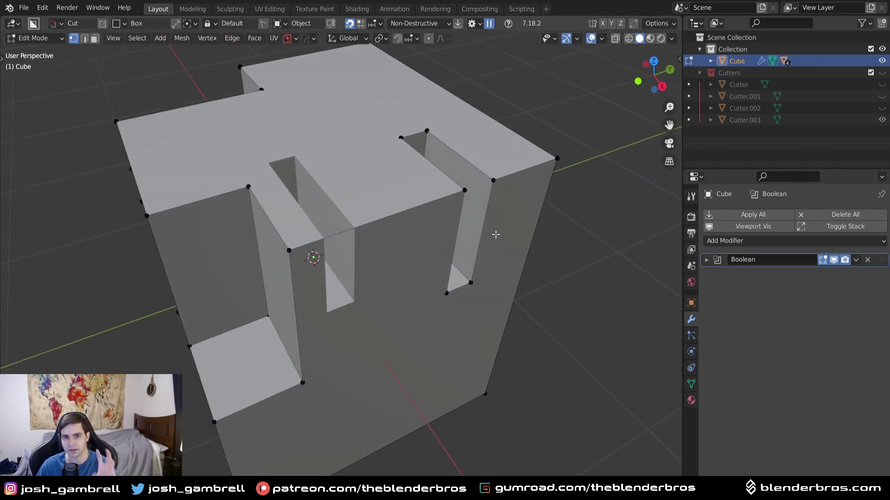
pyautogui.click(823, 260)
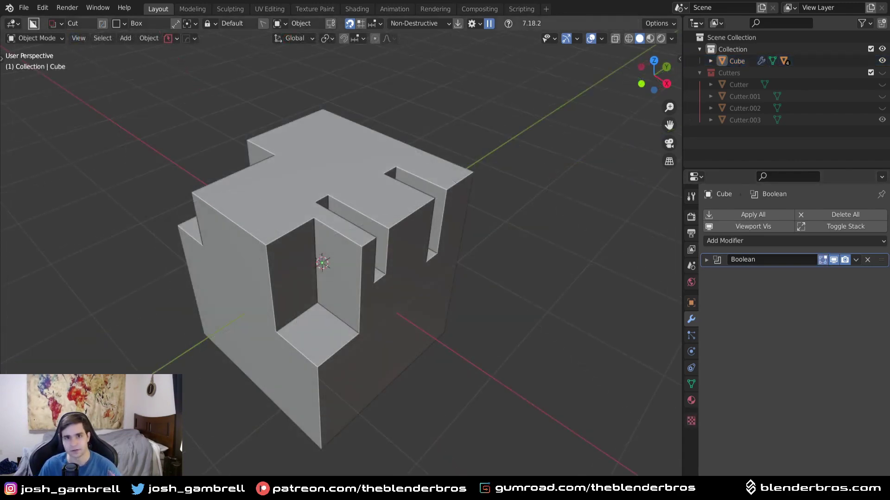
pyautogui.moveTo(316, 297); pyautogui.dragTo(336, 307, button='middle')
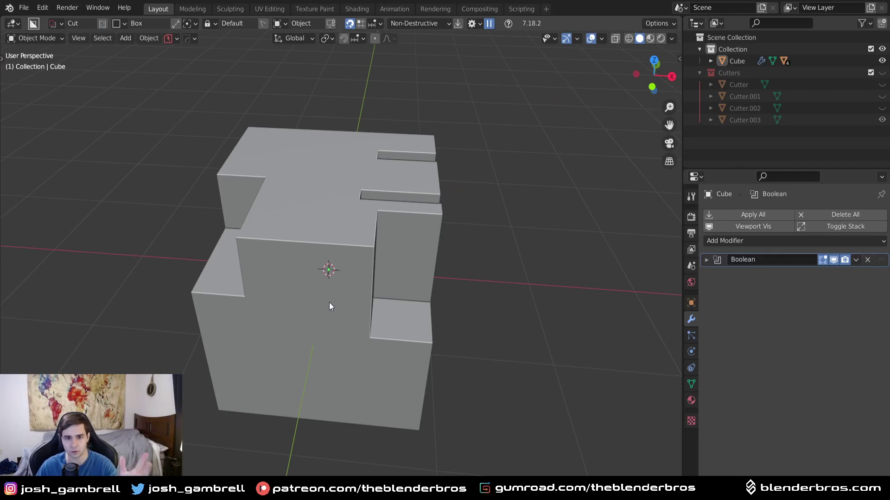
pyautogui.click(299, 257)
pyautogui.press('Tab')
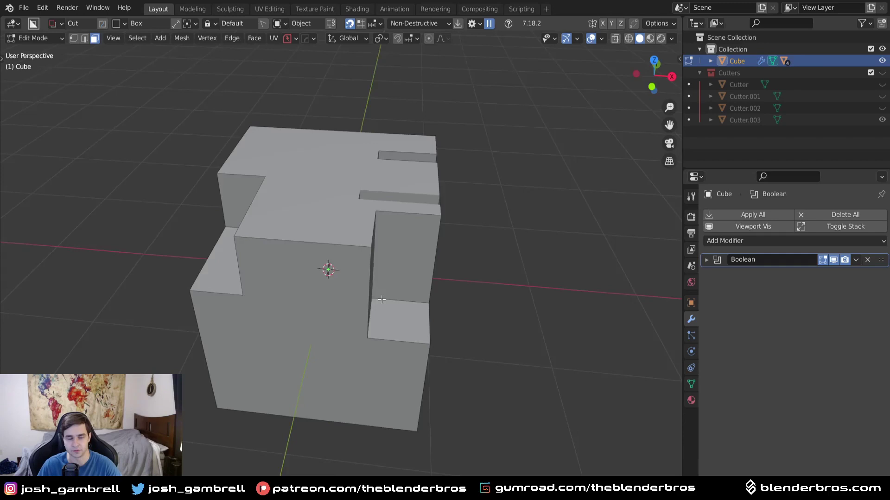
pyautogui.moveTo(399, 299)
pyautogui.mouseDown(button='middle')
pyautogui.moveTo(284, 350)
pyautogui.moveTo(399, 314)
pyautogui.mouseUp(button='middle')
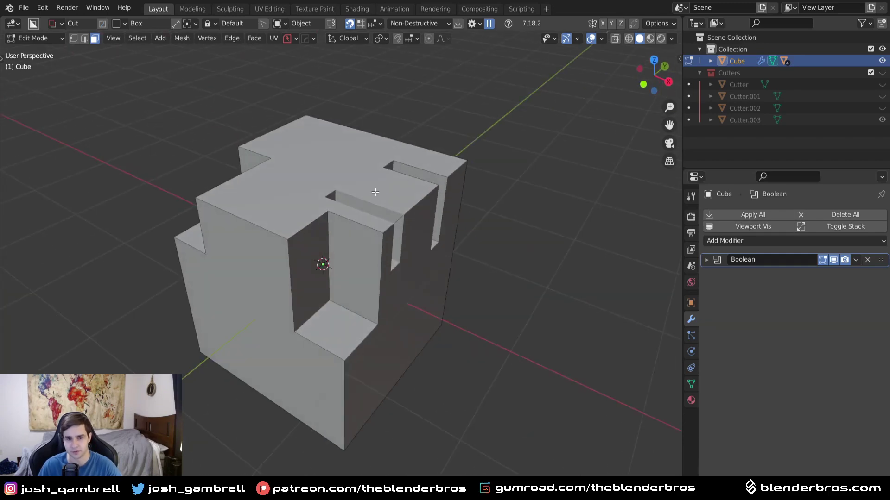
# Step: Cut away the negative-X half of the cube with a box drawn in top orthographic view
pyautogui.press('Tab')
pyautogui.click(341, 147)
pyautogui.press('KP_7')
pyautogui.scroll(-3, 232, 165)
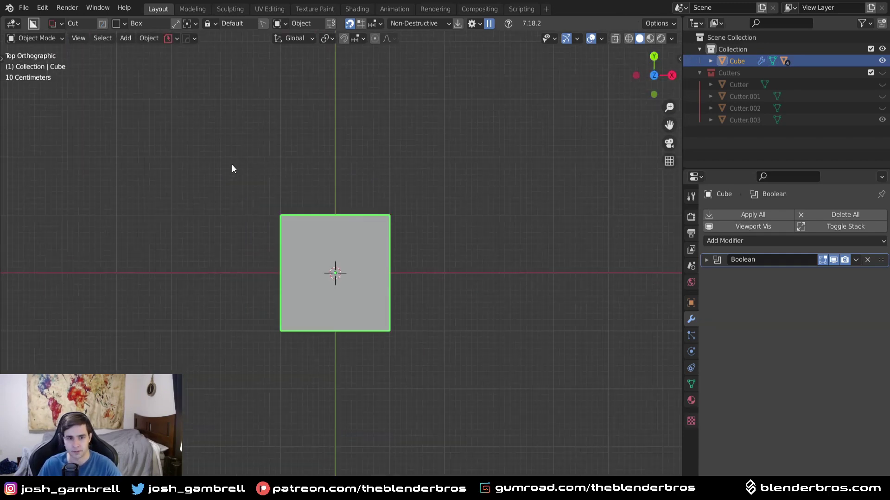
pyautogui.moveTo(232, 165); pyautogui.dragTo(336, 351)
pyautogui.moveTo(336, 351); pyautogui.dragTo(404, 286, button='middle')
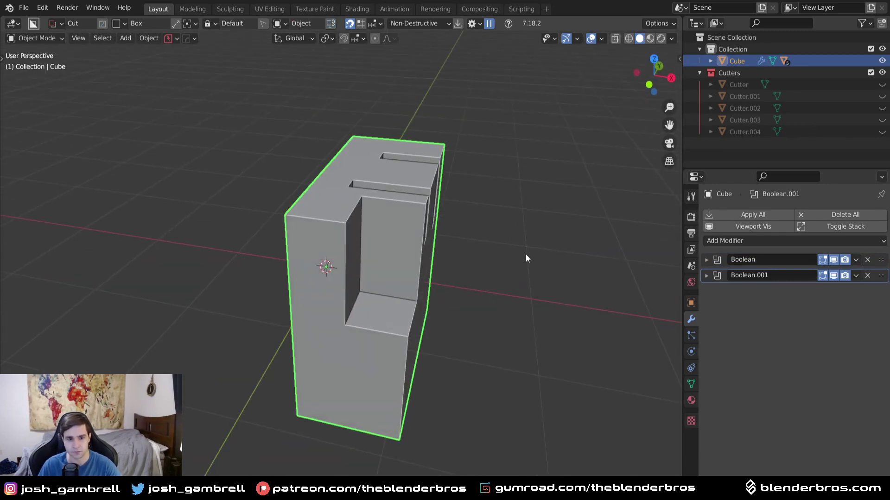
# Step: Compare the halved cube in Object Mode and Edit Mode to inspect the original geometry behind the live cut
pyautogui.hotkey('ctrl', 'Tab')
pyautogui.click(227, 243)
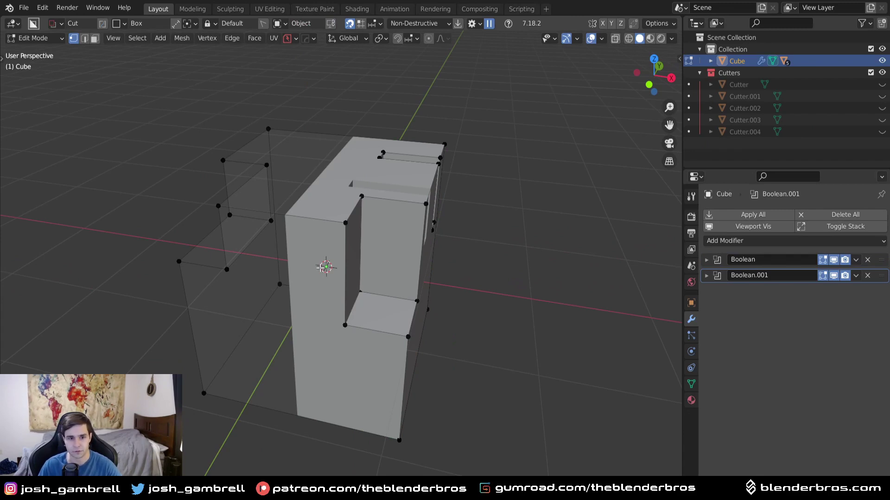
pyautogui.press('Tab')
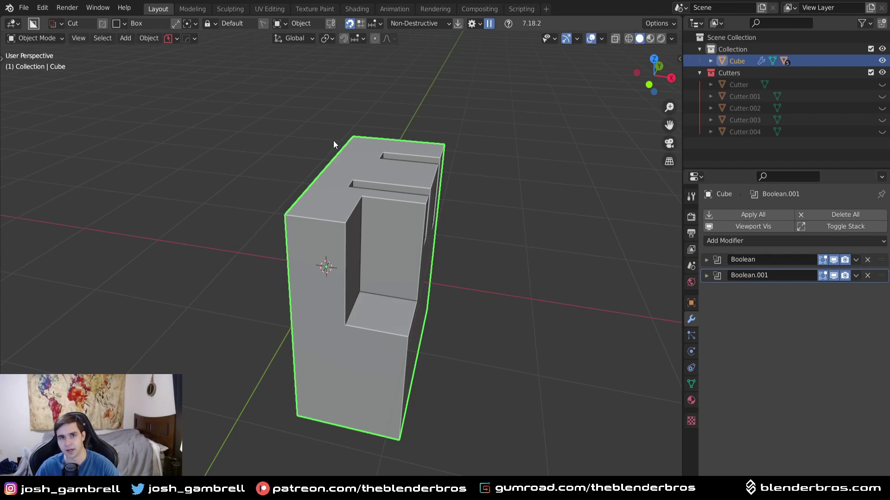
pyautogui.press('Tab')
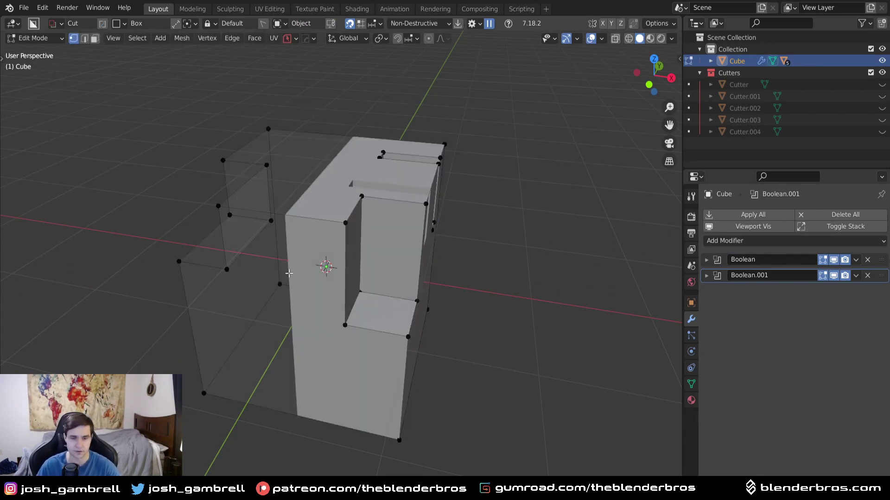
pyautogui.press('Tab')
pyautogui.moveTo(376, 228); pyautogui.dragTo(480, 190, button='middle')
# Step: In Edit Mode, turn off the Edit Mode display of the cube's Boolean.001 modifier
pyautogui.press('Tab')
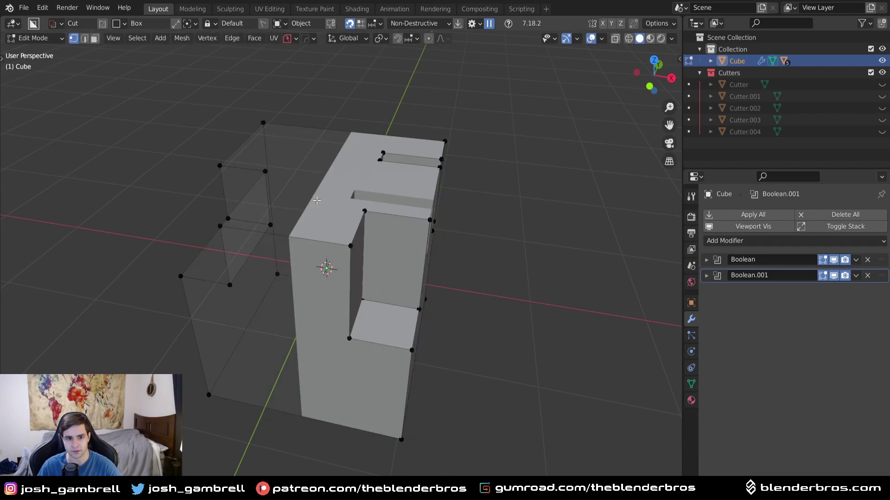
pyautogui.click(822, 275)
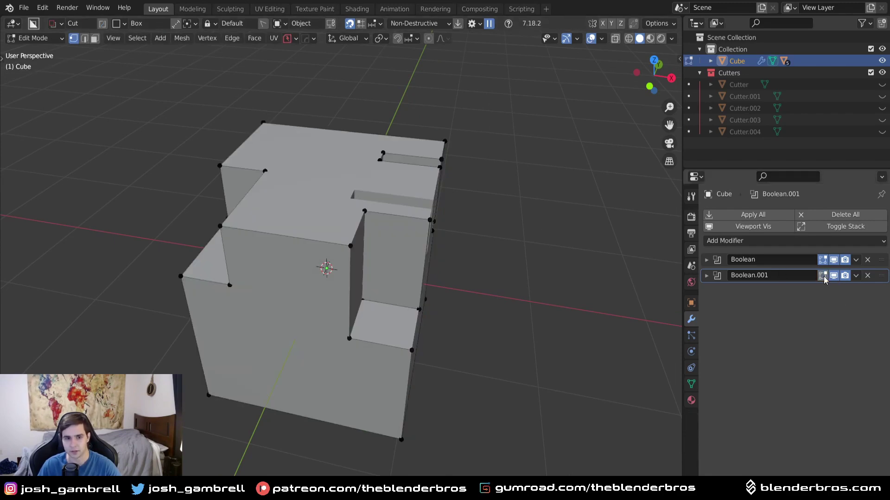
pyautogui.click(822, 276)
pyautogui.click(822, 276)
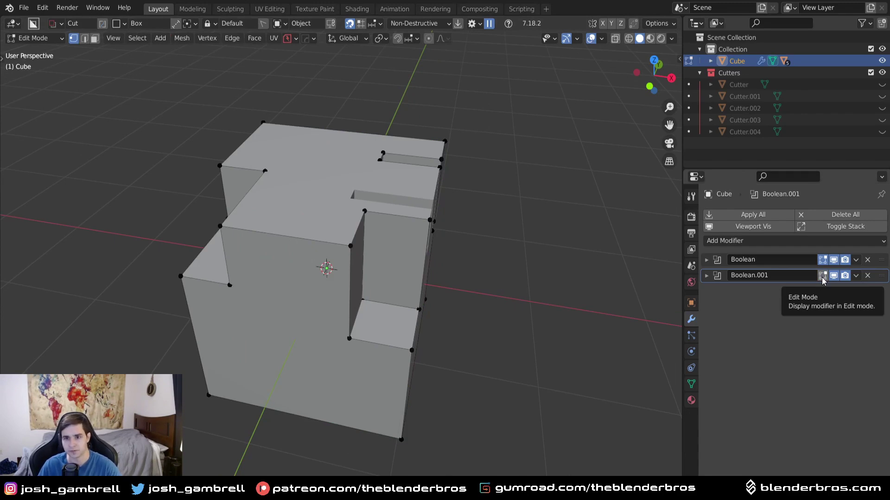
# Step: Turn the Edit Mode display of the Boolean.001 modifier back on, return to Object Mode and apply that modifier to the cube
pyautogui.click(822, 276)
pyautogui.press('Tab')
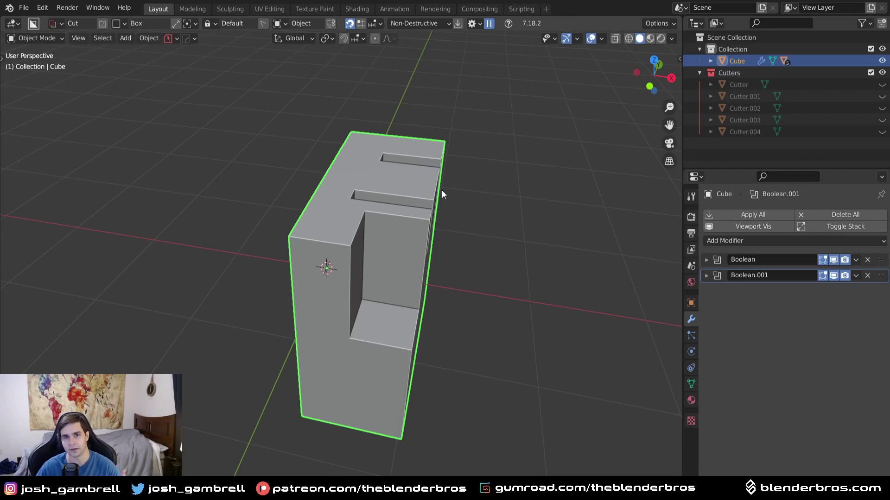
pyautogui.click(855, 275)
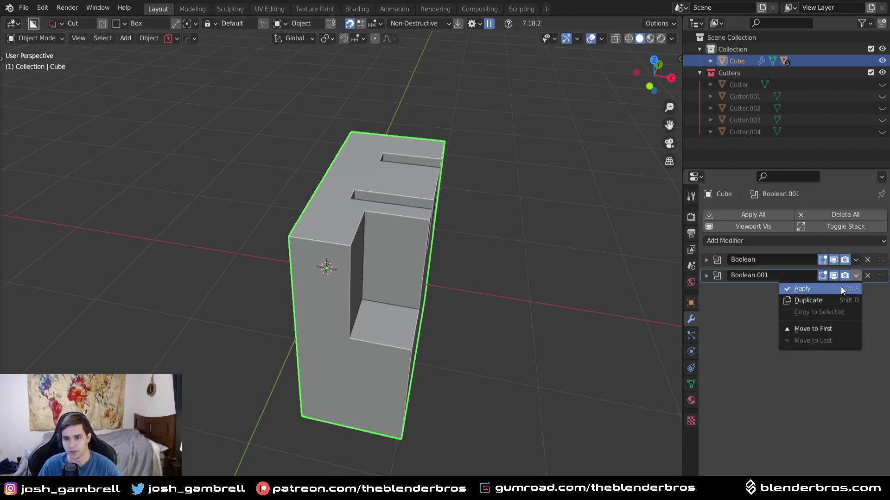
pyautogui.click(802, 289)
# Step: Examine the halved cube's real mesh in Edit Mode after applying the cut, and view its slotted side in Object Mode
pyautogui.press('Tab')
pyautogui.moveTo(433, 276); pyautogui.dragTo(402, 336, button='middle')
pyautogui.click(412, 373)
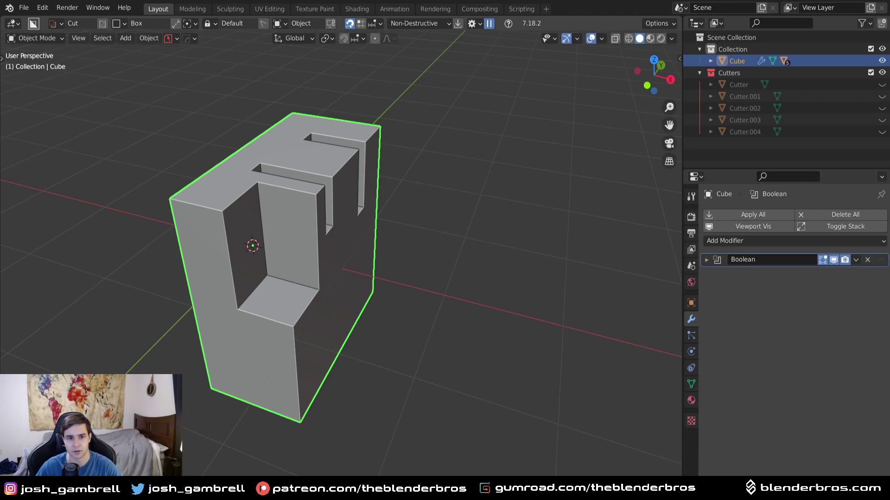
pyautogui.moveTo(334, 332); pyautogui.dragTo(346, 332, button='middle')
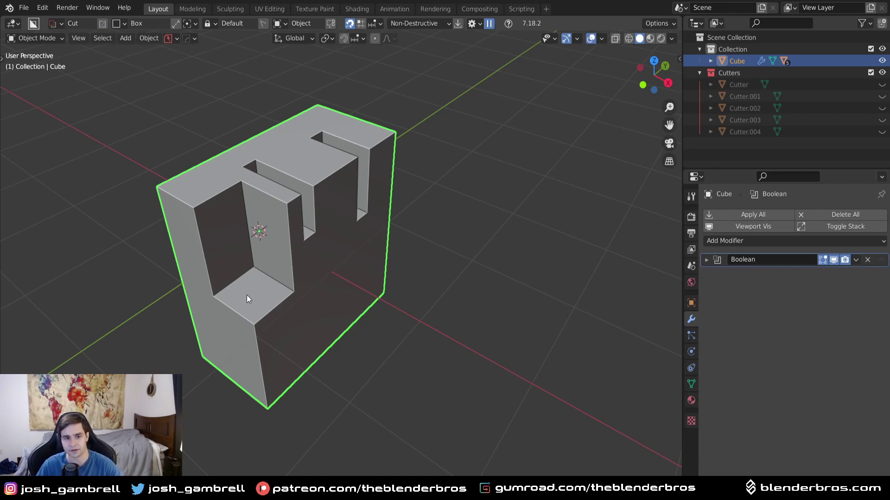
# Step: Check in Edit Mode that the corner notch is real geometry by selecting its inner side face, clear the selection and return to Object Mode
pyautogui.scroll(2, 247, 296)
pyautogui.press('Tab')
pyautogui.click(208, 252)
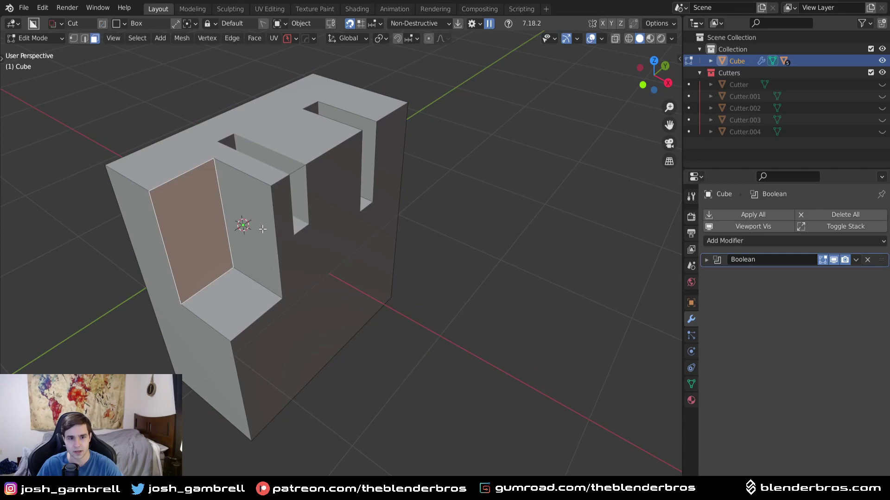
pyautogui.hotkey('alt', 'a')
pyautogui.press('Tab')
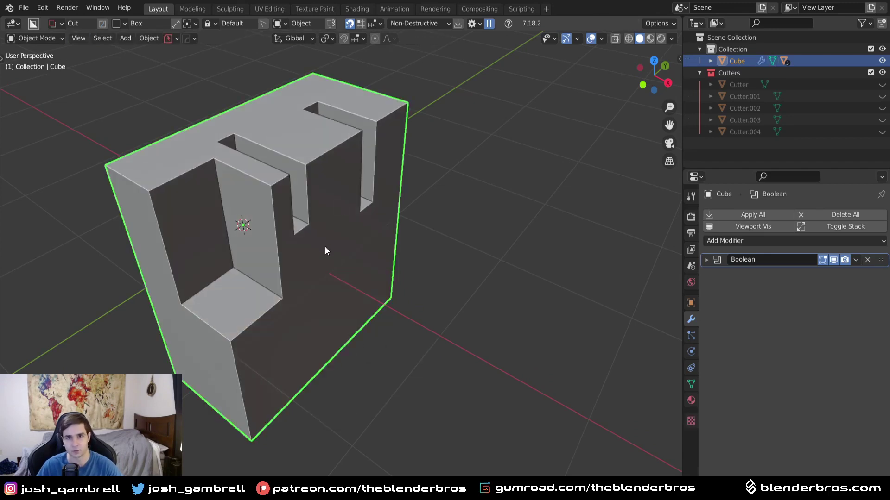